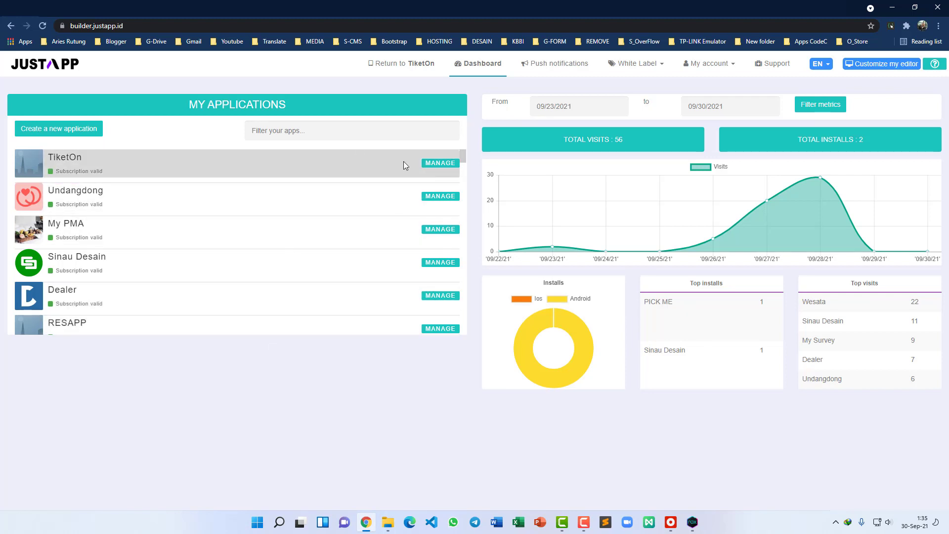
Open the TiketOn application for editing and look through the available design templates without changing the current one.
click(435, 166)
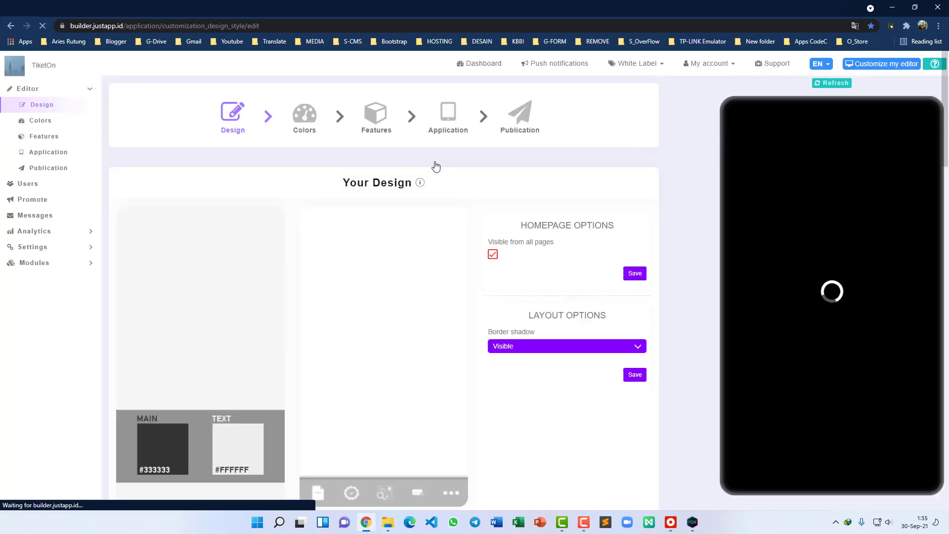
scroll(342, 225, down, 5)
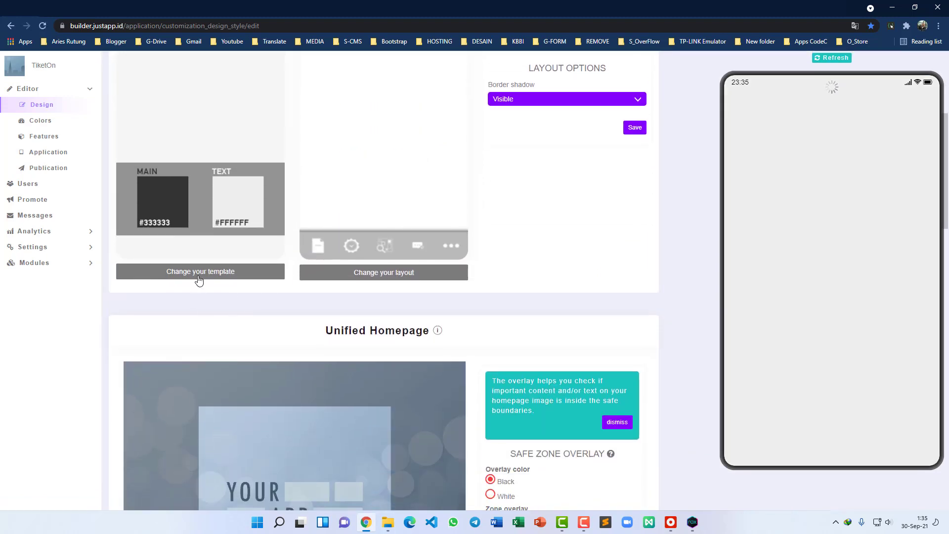
click(205, 275)
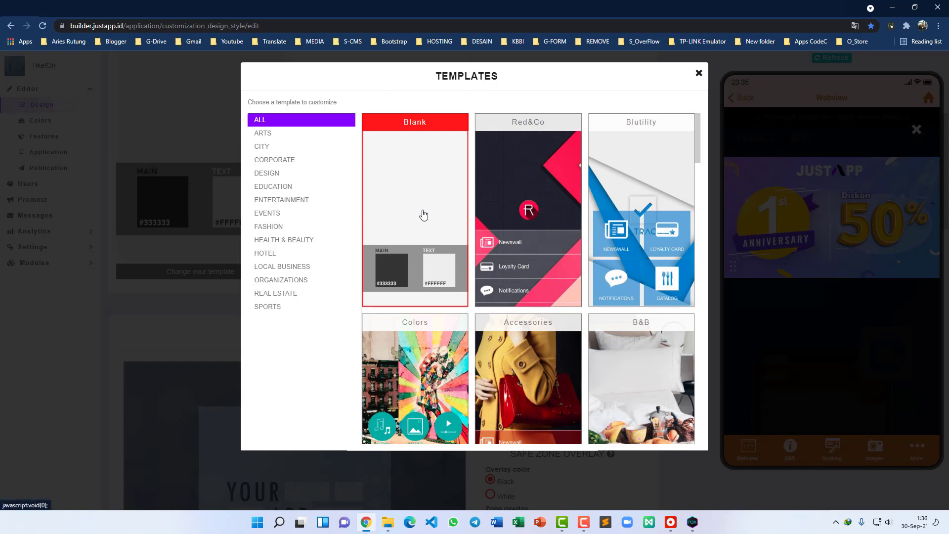
click(698, 76)
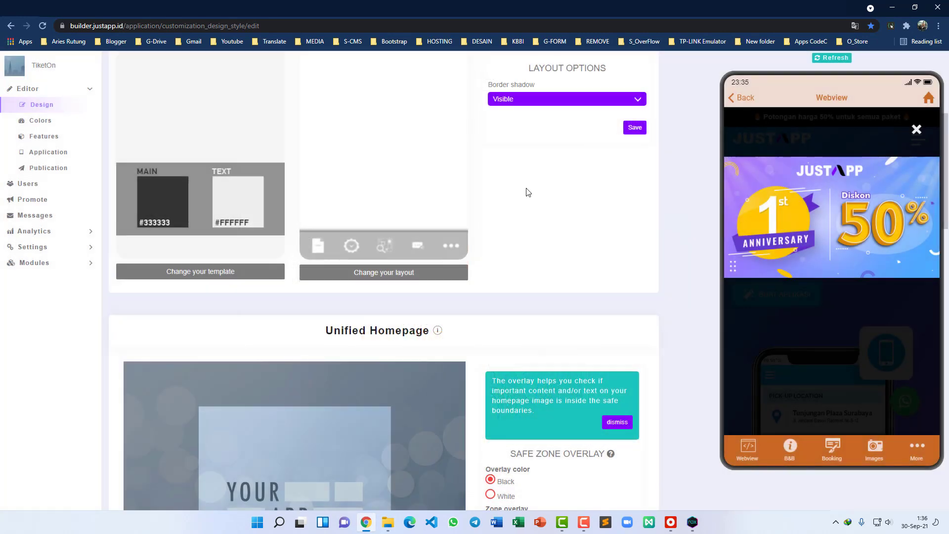
Change the app's layout to the side-menu layout with a profile header over a map.
click(361, 276)
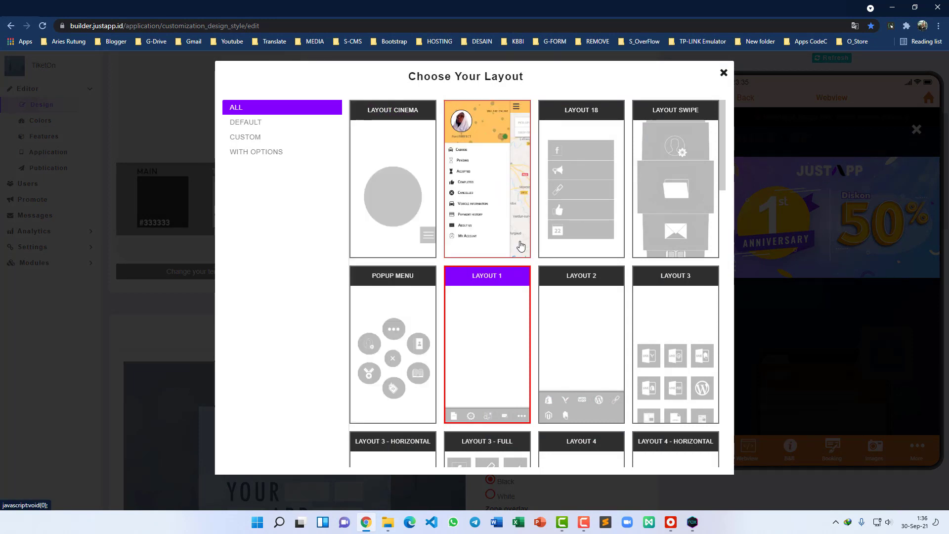
click(499, 164)
scroll(243, 127, up, 3)
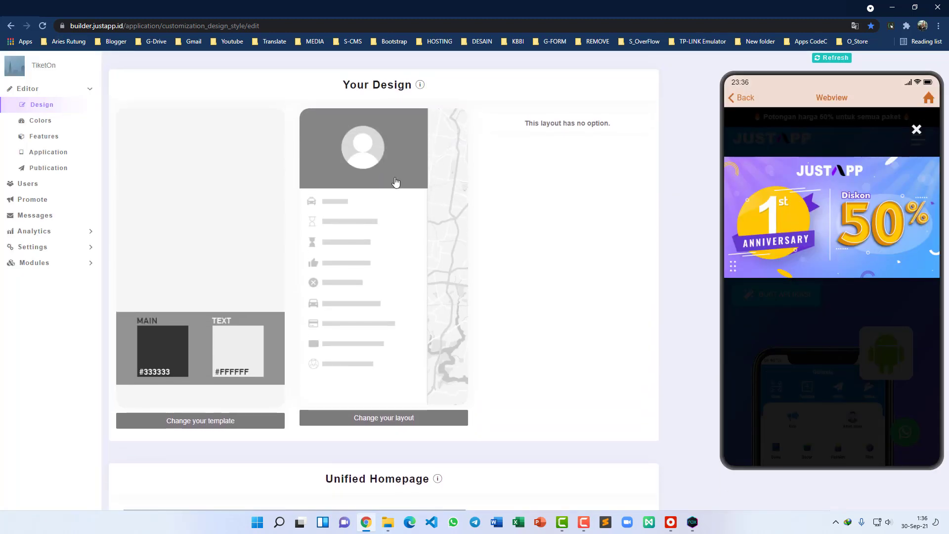
scroll(386, 158, up, 3)
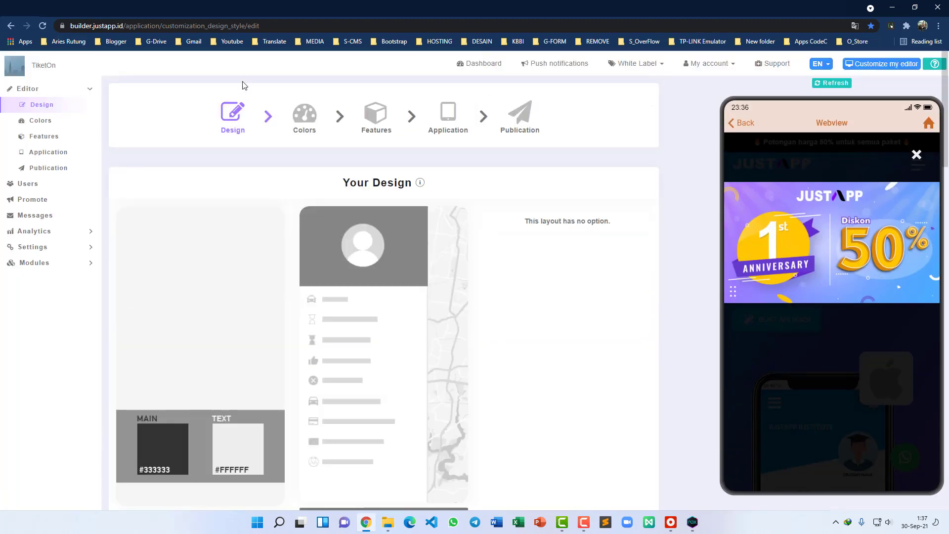
In the app's color settings, make the General and Homepage border colors fully transparent.
click(304, 116)
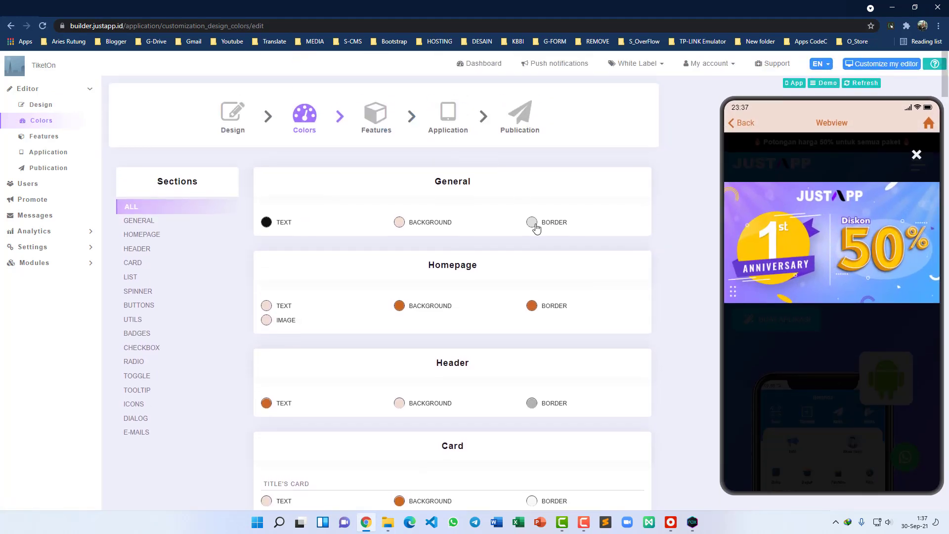
click(534, 224)
scroll(550, 206, down, 2)
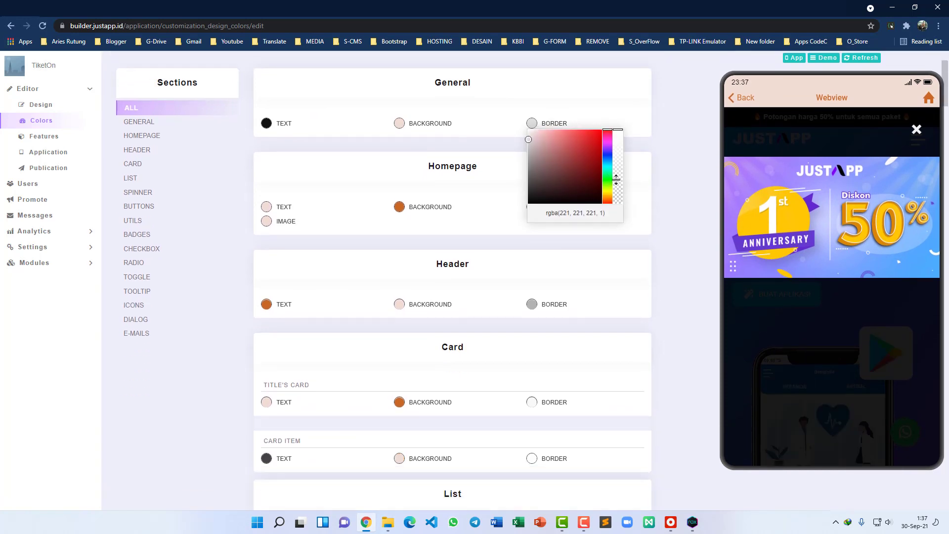
click(595, 211)
click(533, 208)
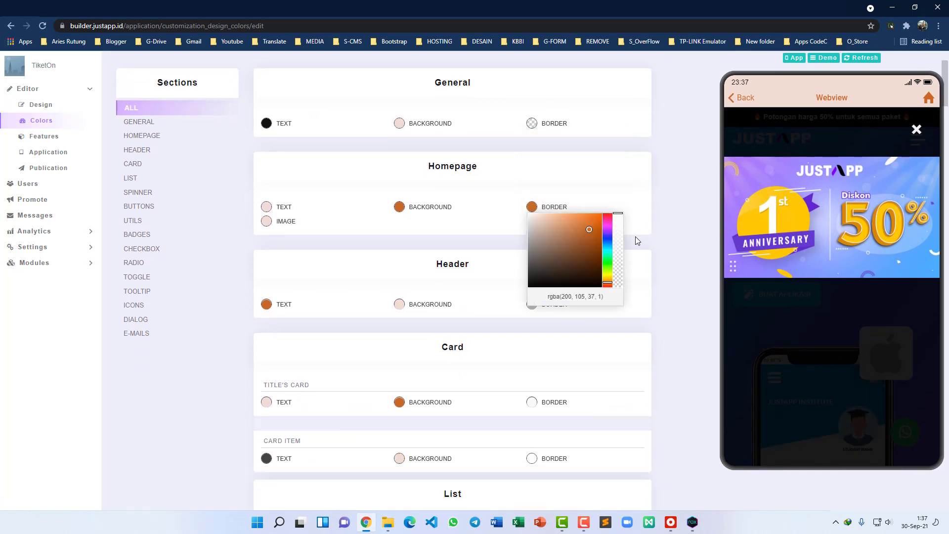
click(666, 231)
Make the Header border color fully transparent.
scroll(579, 222, down, 5)
scroll(537, 144, up, 2)
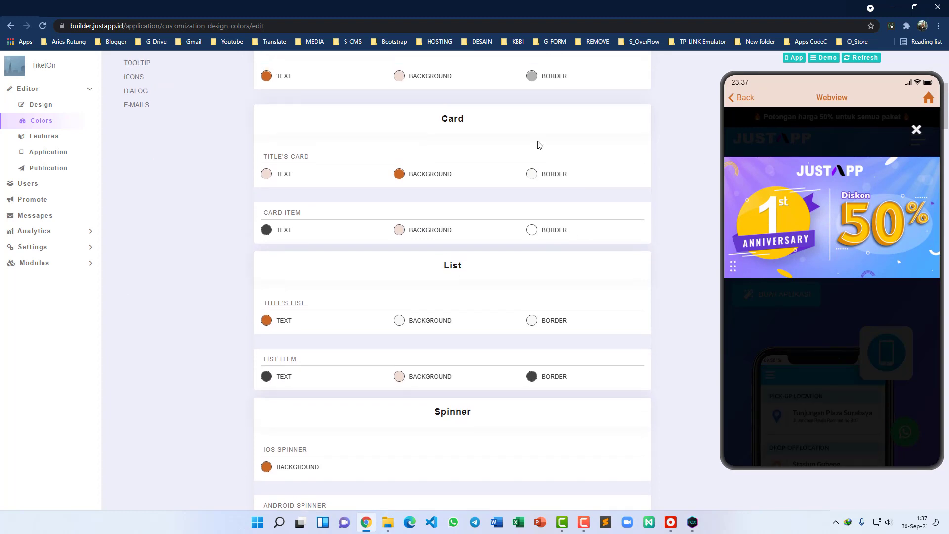
click(531, 156)
drag(618, 197, 618, 371)
click(658, 262)
Make the border colors of the card title and the card item fully transparent.
click(531, 253)
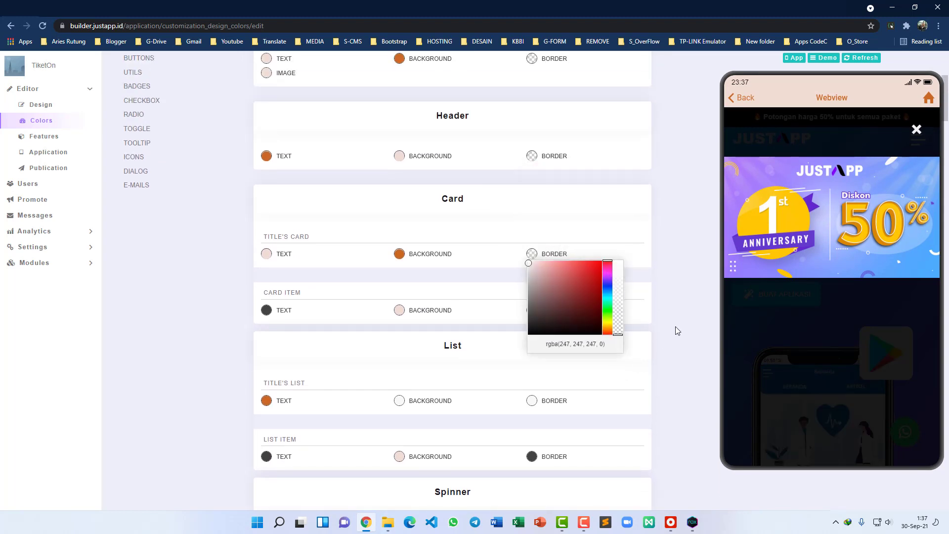
click(675, 326)
scroll(599, 291, down, 2)
click(531, 211)
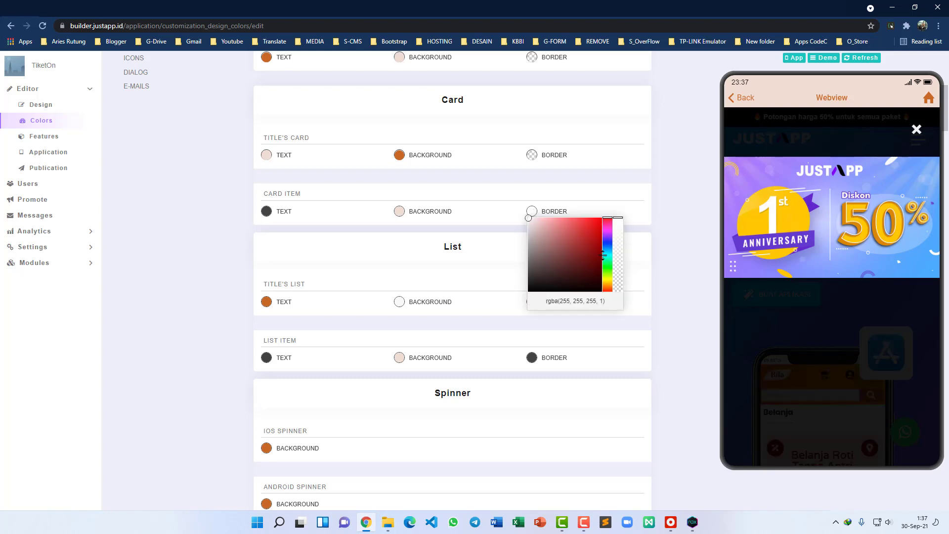
click(632, 320)
scroll(583, 296, down, 2)
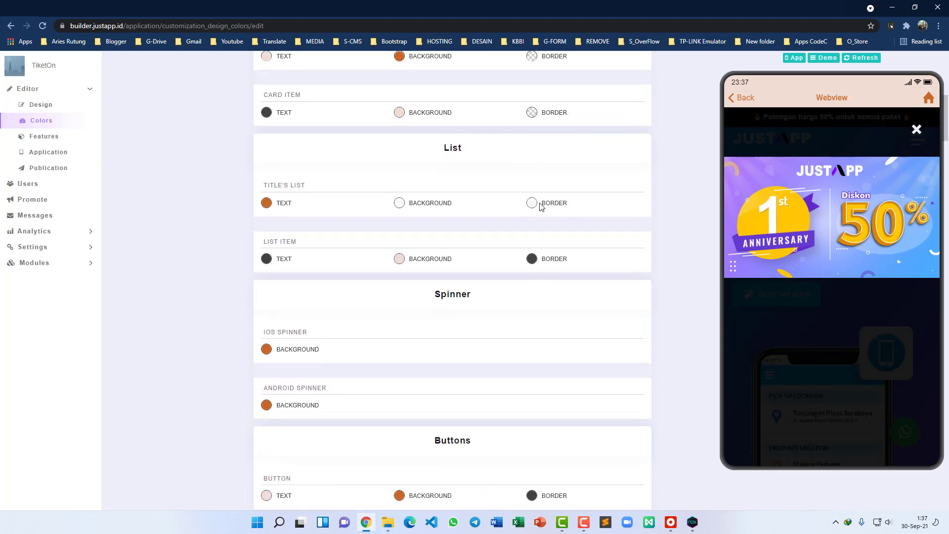
Make the border colors of the list title and the list item fully transparent.
click(532, 203)
drag(615, 254, 618, 364)
click(680, 282)
click(533, 258)
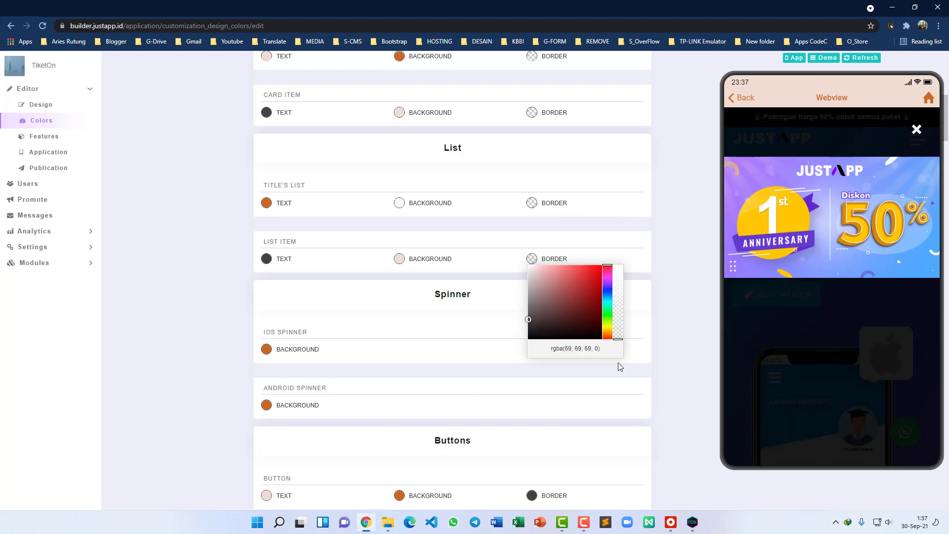
click(687, 286)
scroll(521, 197, up, 6)
scroll(400, 192, up, 2)
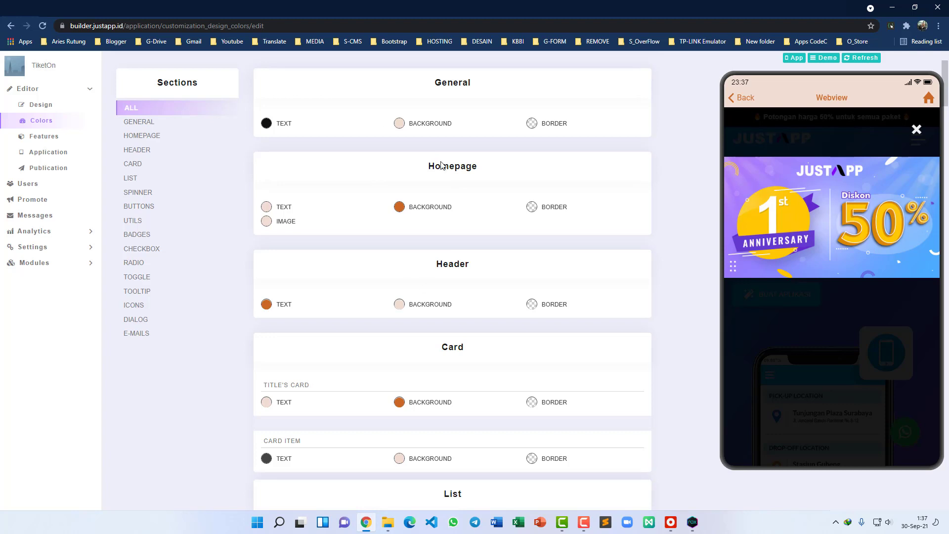
scroll(391, 192, up, 3)
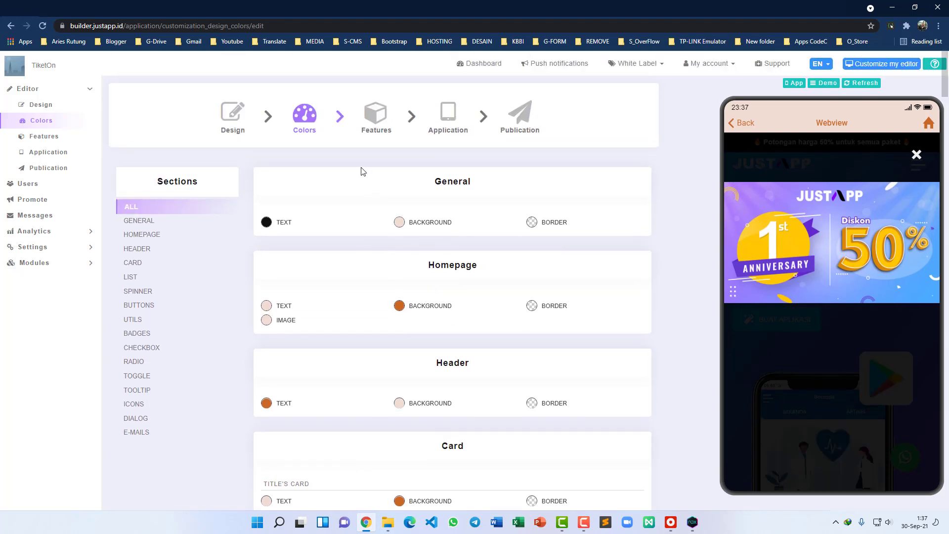
Search the app's available page features for "fol" and add the Folders (v2) page to the app.
click(374, 117)
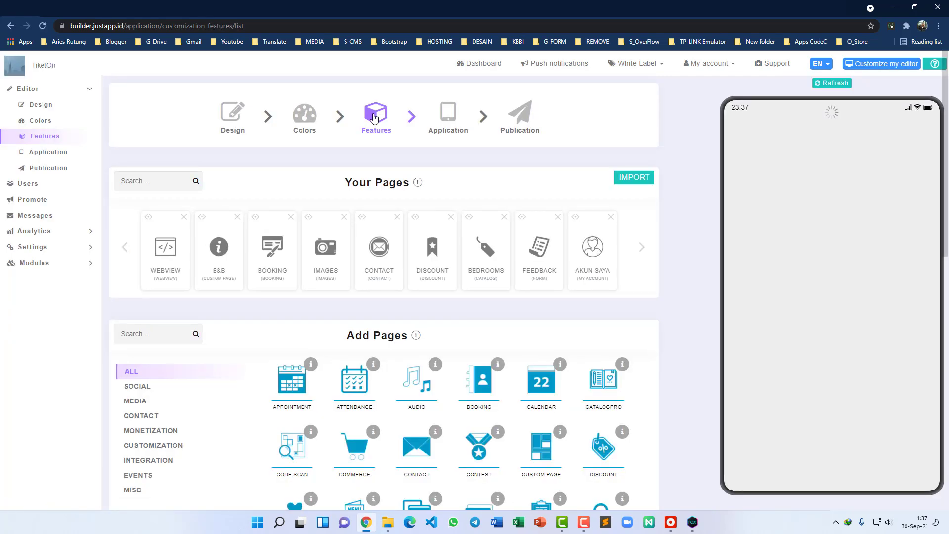
scroll(368, 124, down, 1)
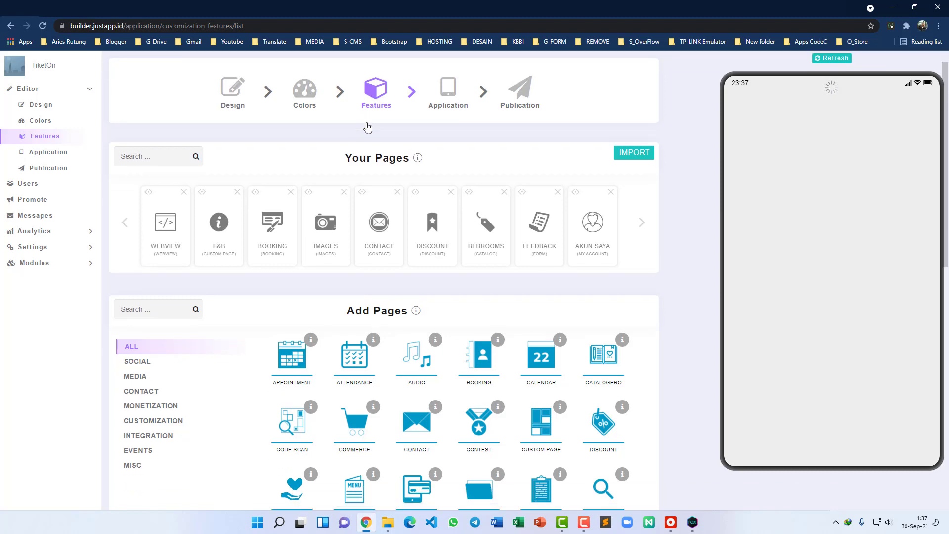
scroll(368, 127, down, 5)
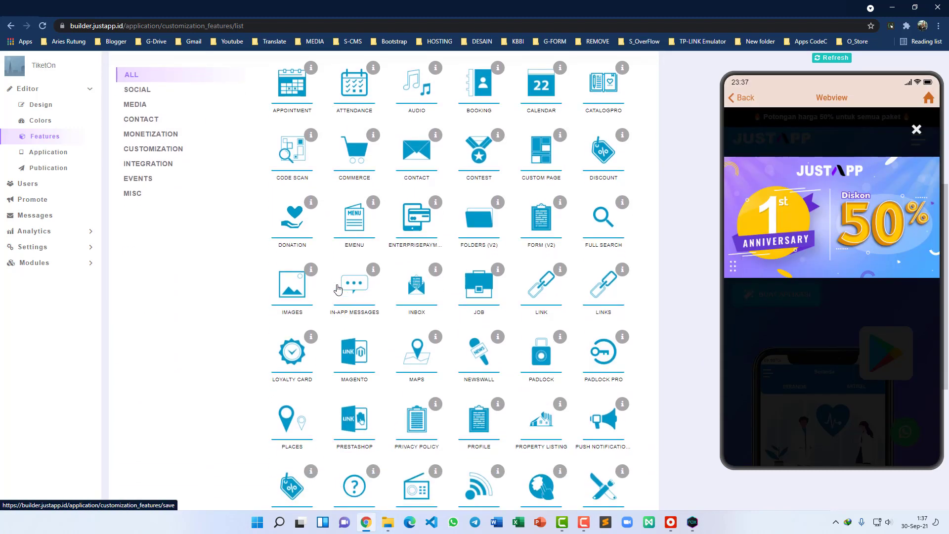
scroll(469, 364, down, 4)
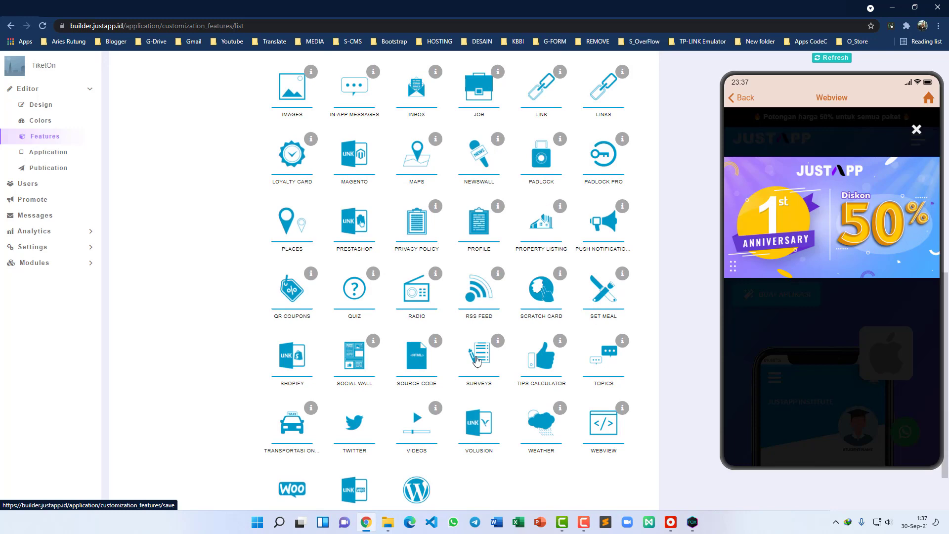
scroll(262, 224, up, 6)
click(166, 135)
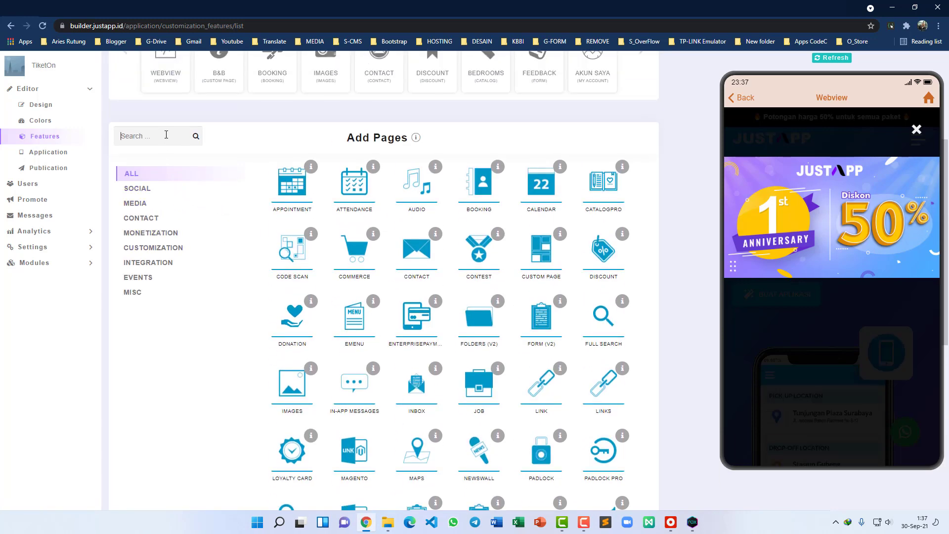
text(fol)
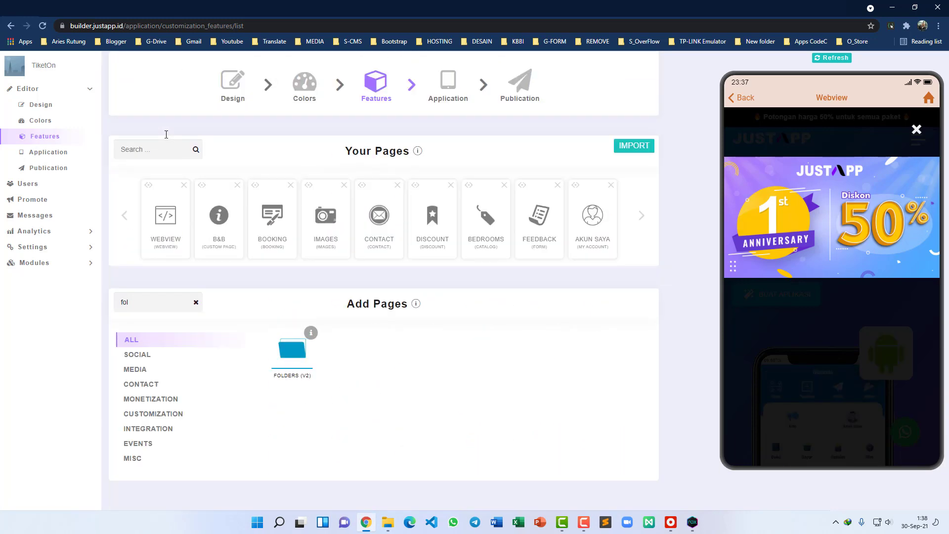
click(292, 346)
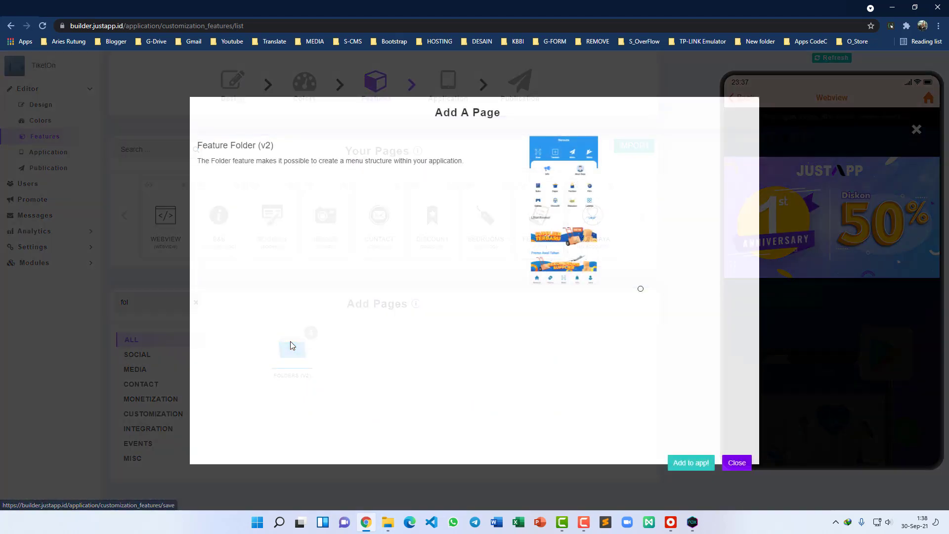
click(683, 464)
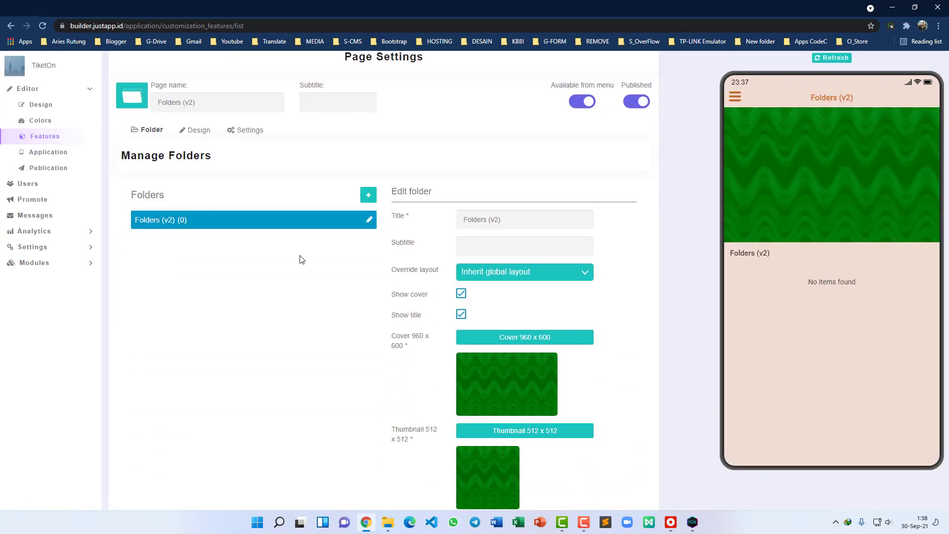
Set the Folders (v2) page design to Layout 4 and save it.
scroll(395, 326, down, 4)
scroll(425, 385, up, 1)
scroll(391, 414, down, 1)
scroll(375, 395, up, 4)
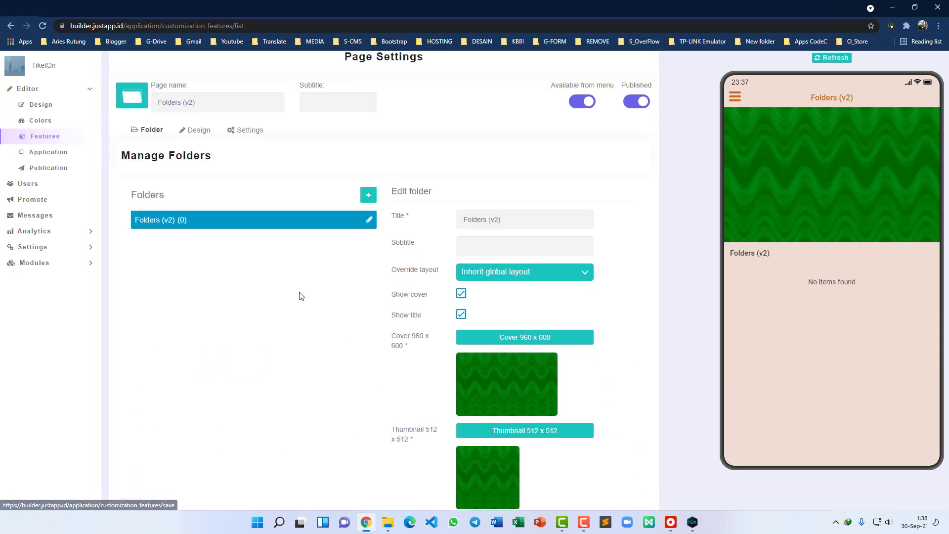
scroll(292, 287, up, 2)
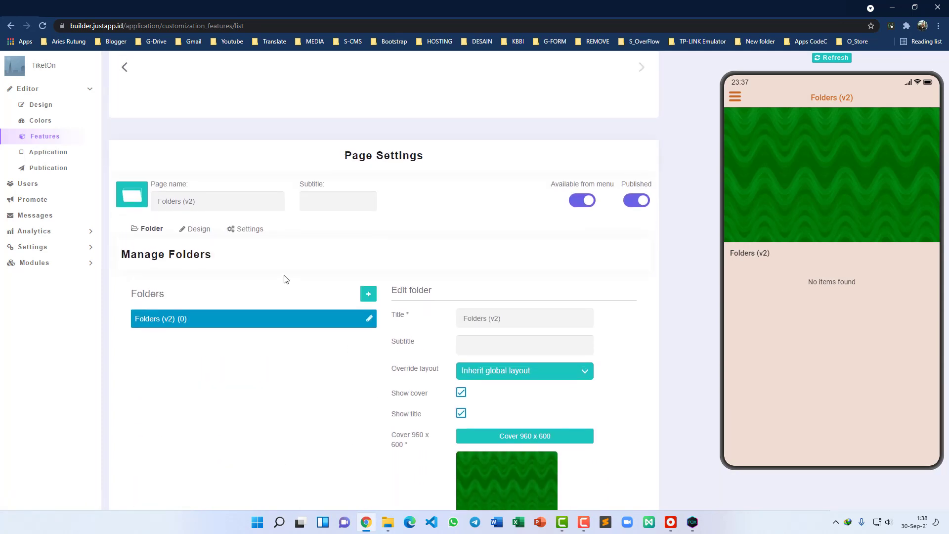
click(198, 232)
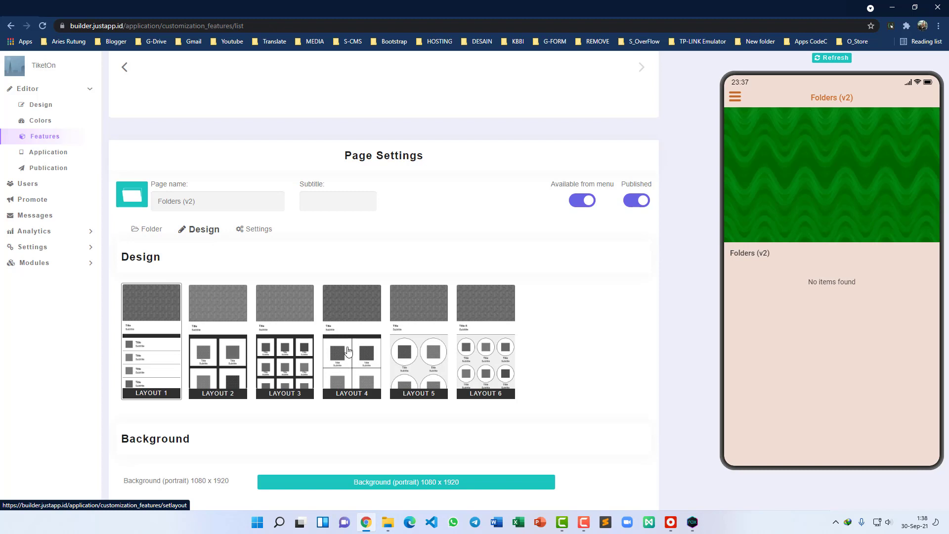
scroll(349, 352, down, 2)
click(355, 275)
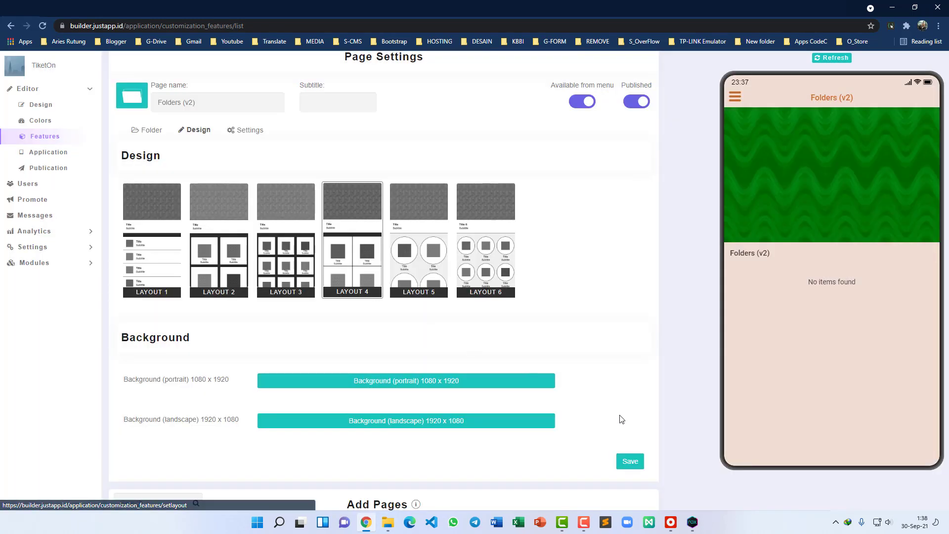
click(633, 462)
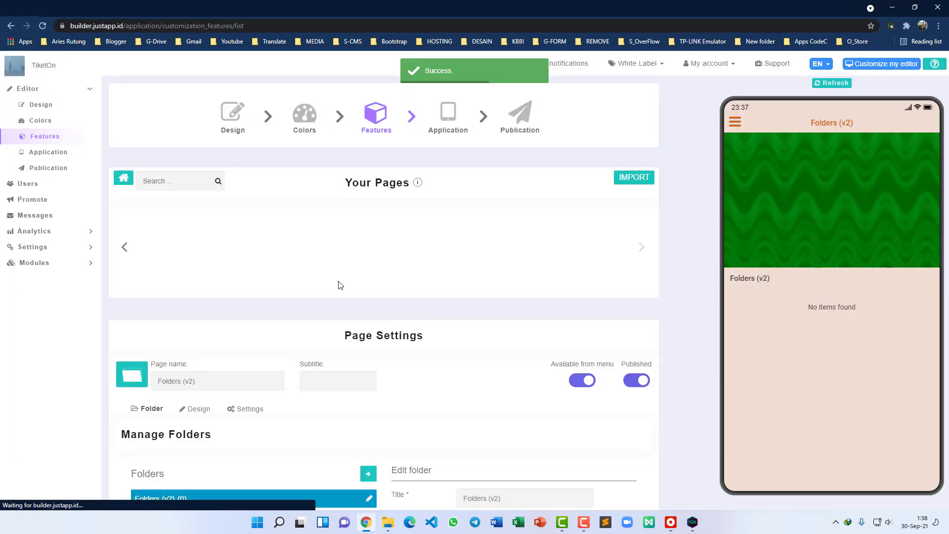
Examine the folder page's settings for search, card design and line returns.
scroll(334, 281, down, 3)
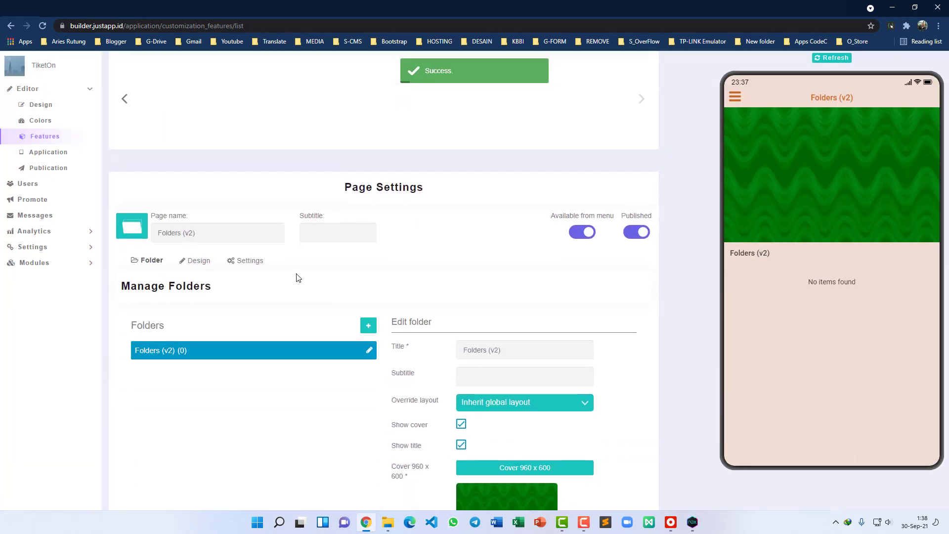
click(240, 261)
scroll(247, 277, down, 3)
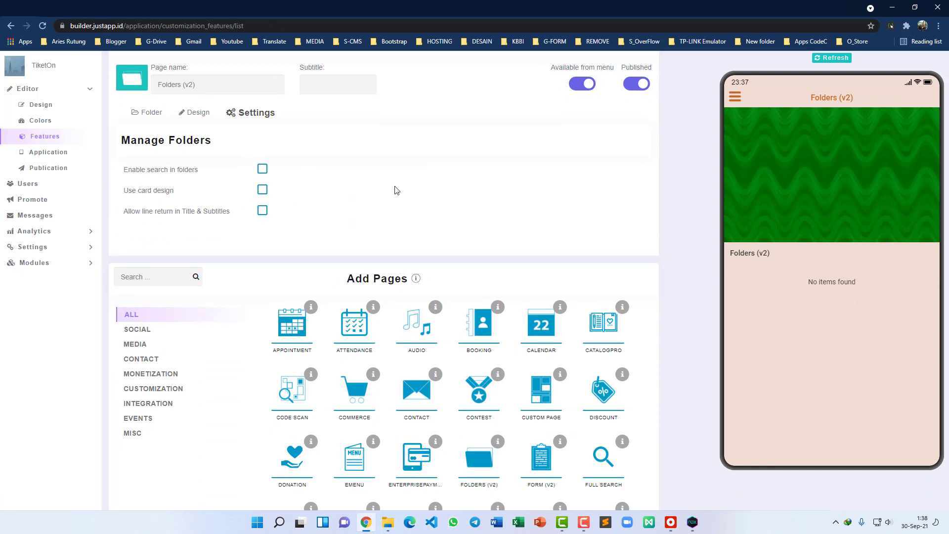
Add the Webview feature to the Folders (v2) folder.
click(149, 116)
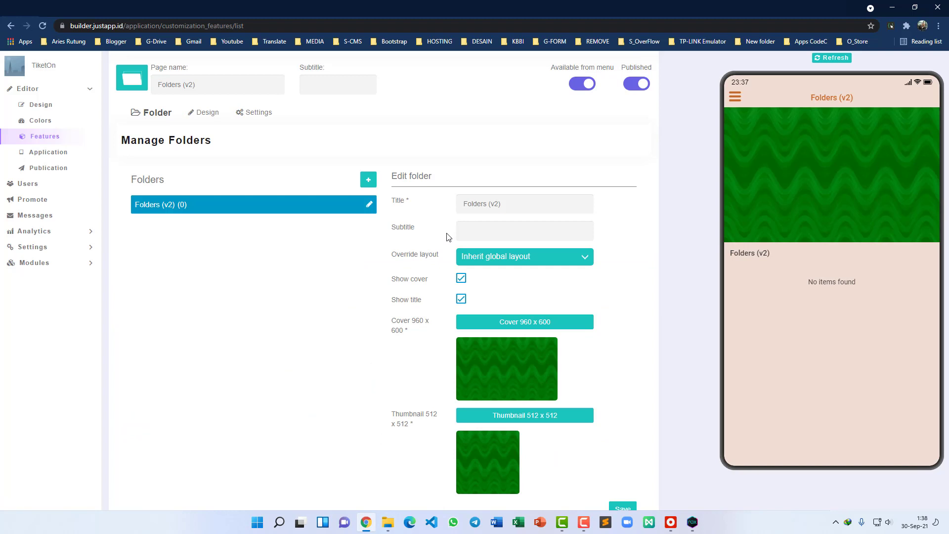
scroll(448, 237, down, 5)
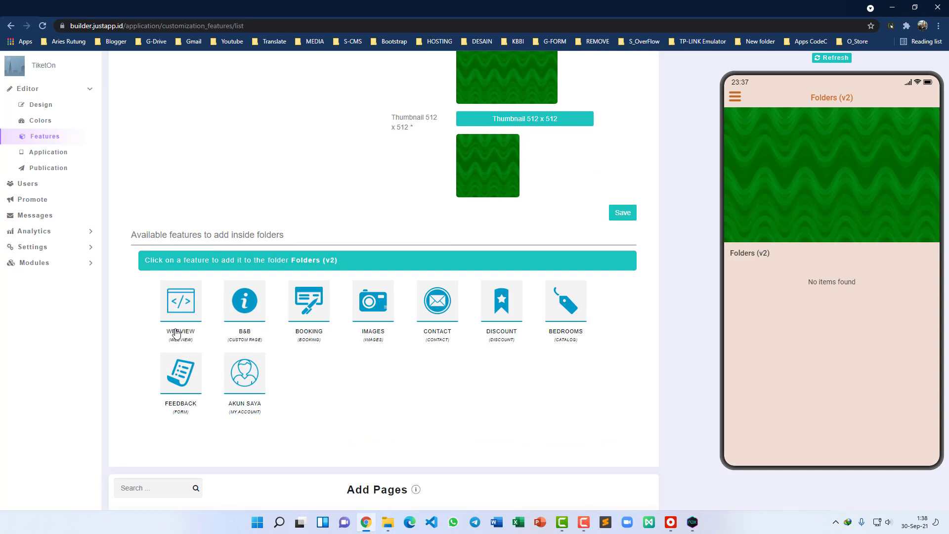
click(170, 312)
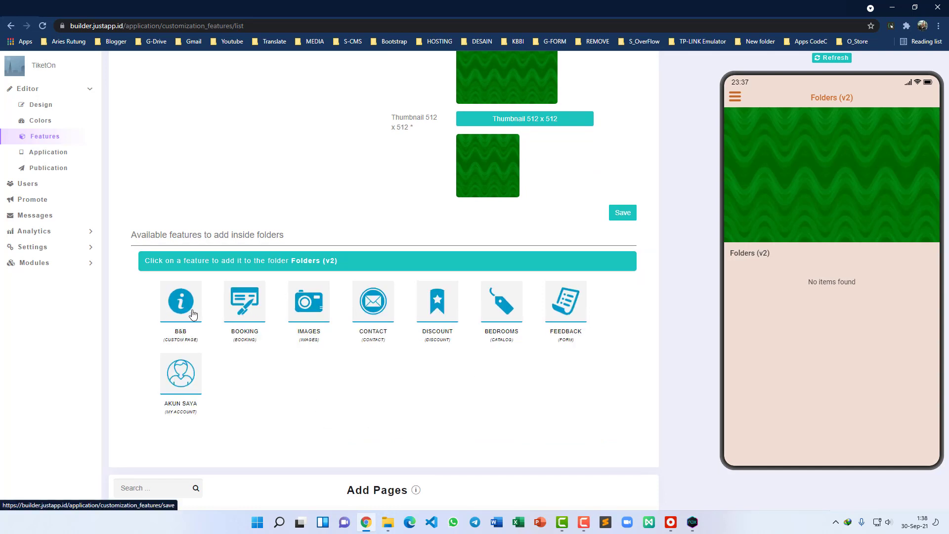
Add all the remaining features, including Booking, B&B, Contact, Discount and Akun Saya, to the Folders (v2) folder and refresh the preview.
click(251, 312)
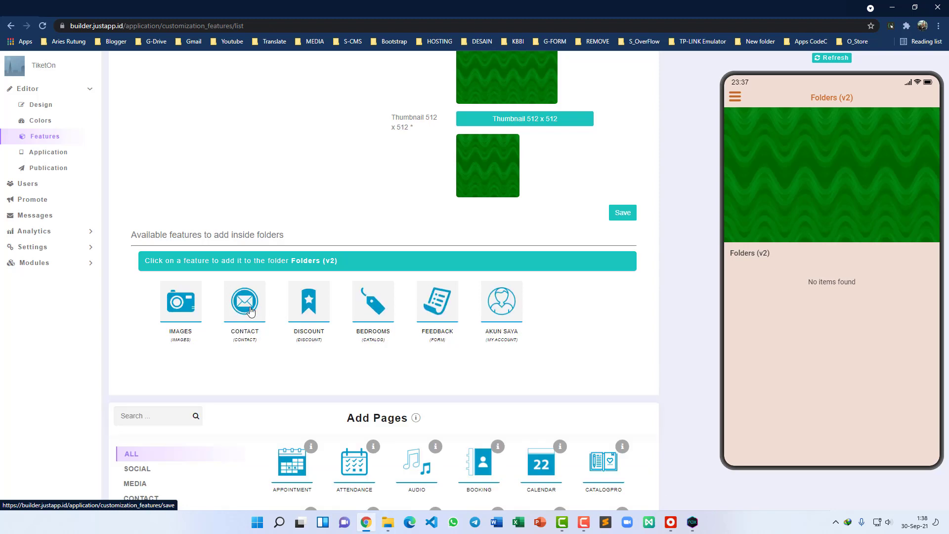
click(250, 310)
click(249, 306)
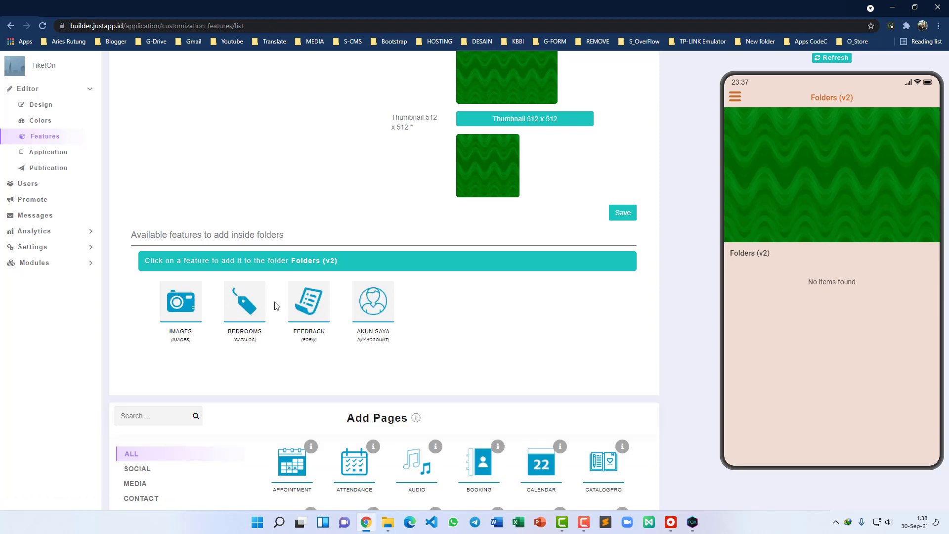
scroll(238, 302, up, 6)
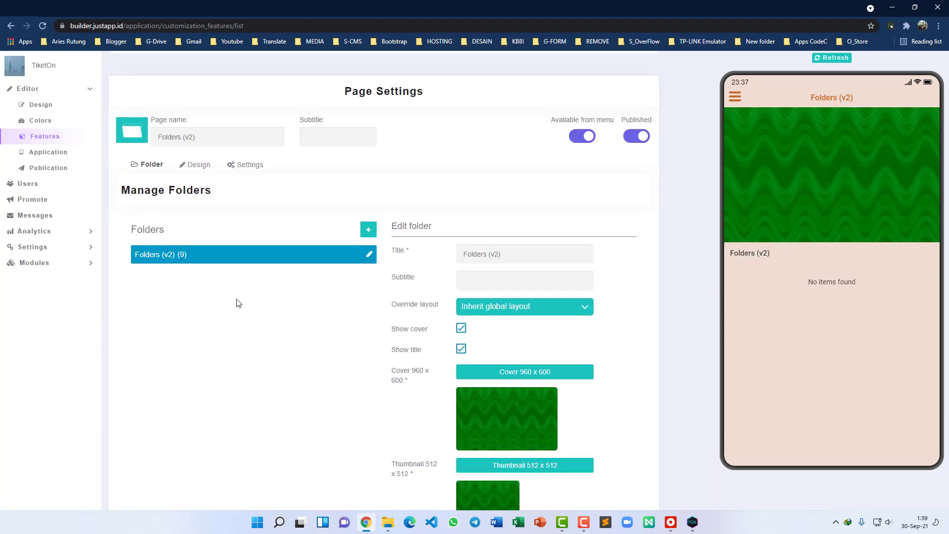
click(835, 59)
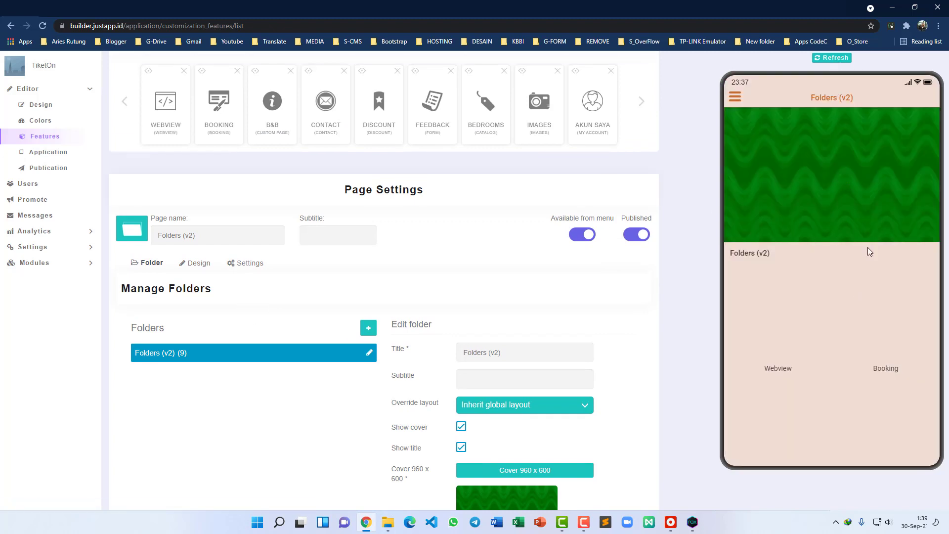
Open the List section of the app's color customization and go to the custom SCSS editor.
scroll(361, 232, down, 2)
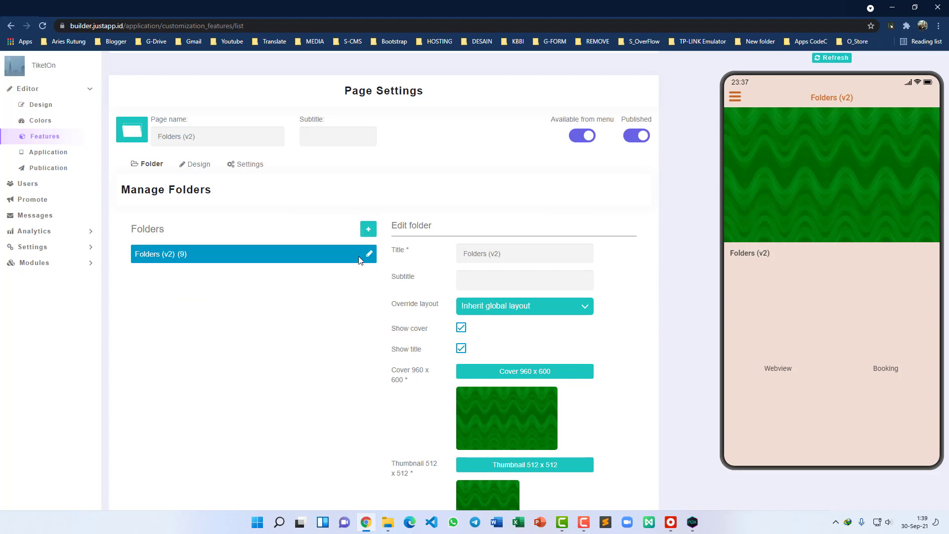
scroll(424, 321, down, 3)
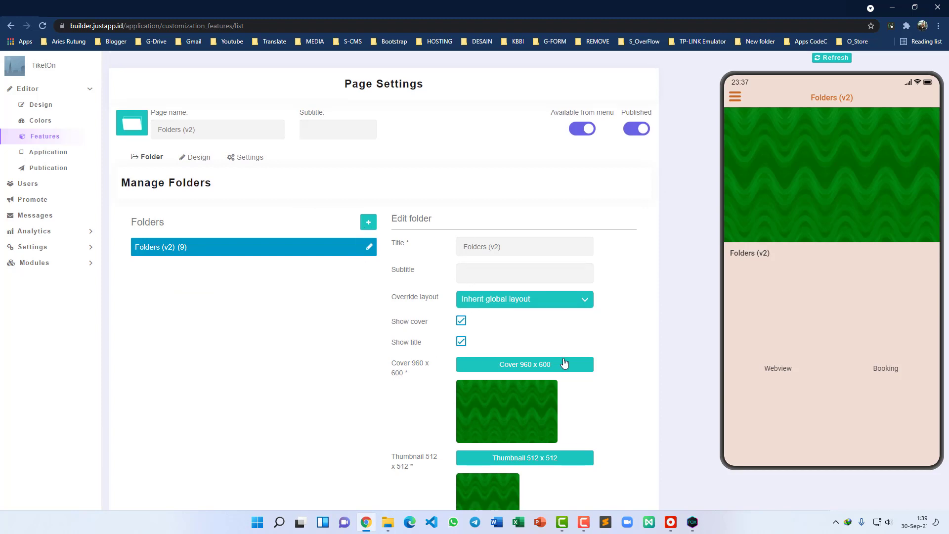
scroll(561, 363, up, 5)
scroll(558, 358, up, 3)
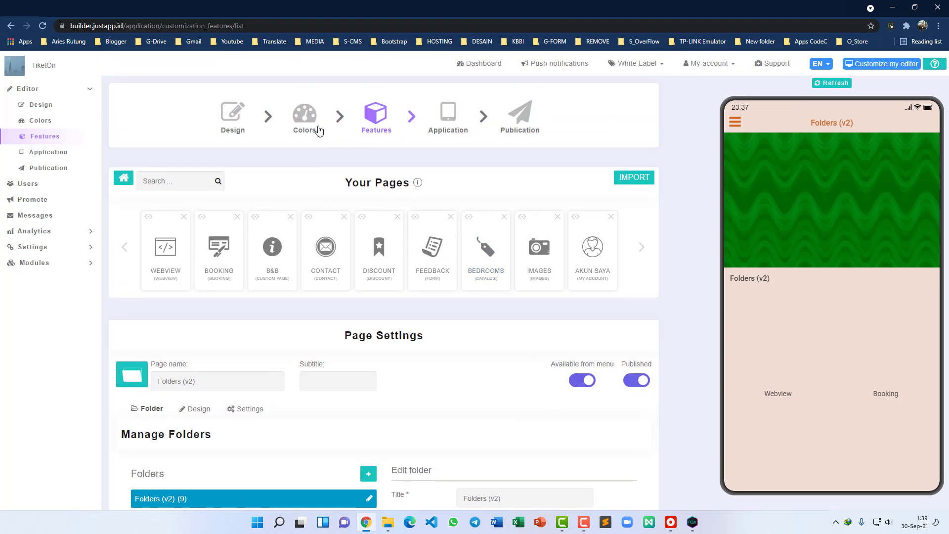
click(305, 122)
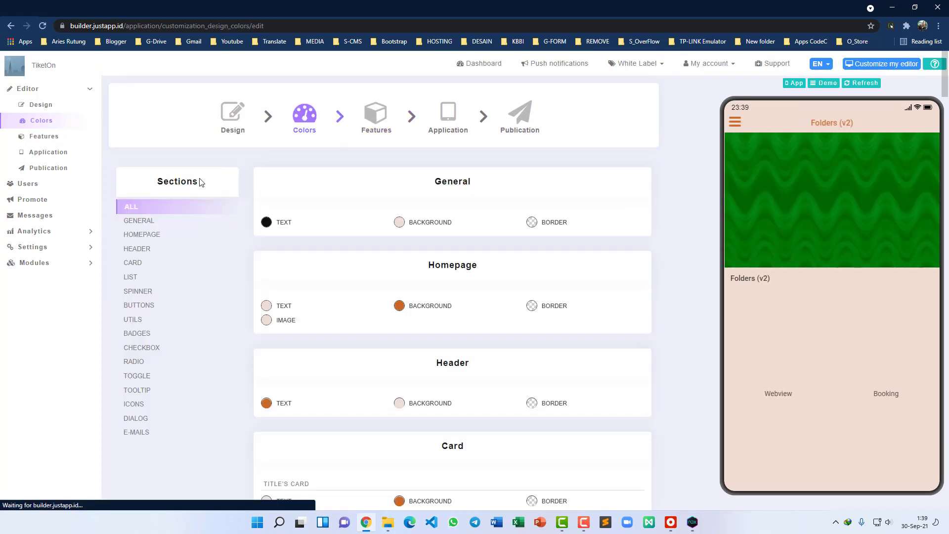
click(132, 277)
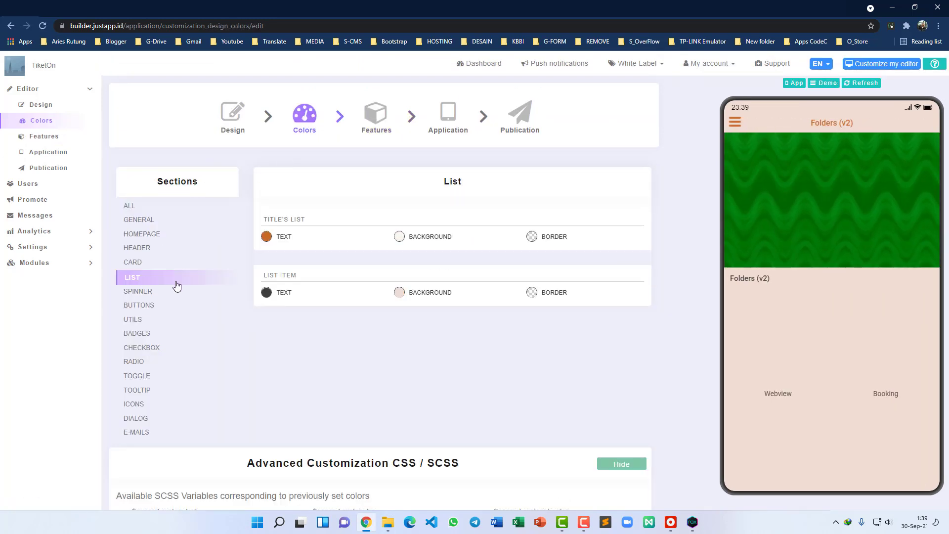
drag(947, 141, 948, 331)
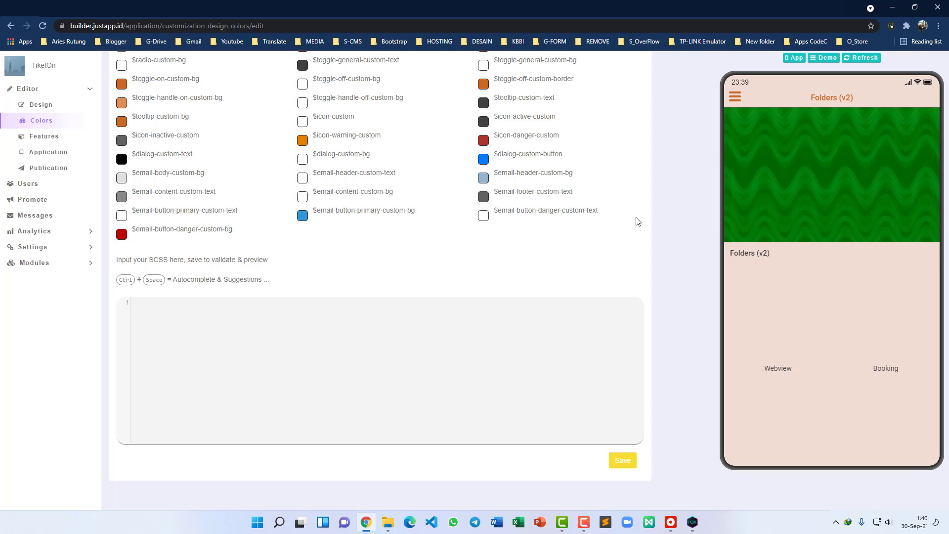
Switch to the Justapp Institute article and copy its entire FOLDER CSS code block.
click(750, 9)
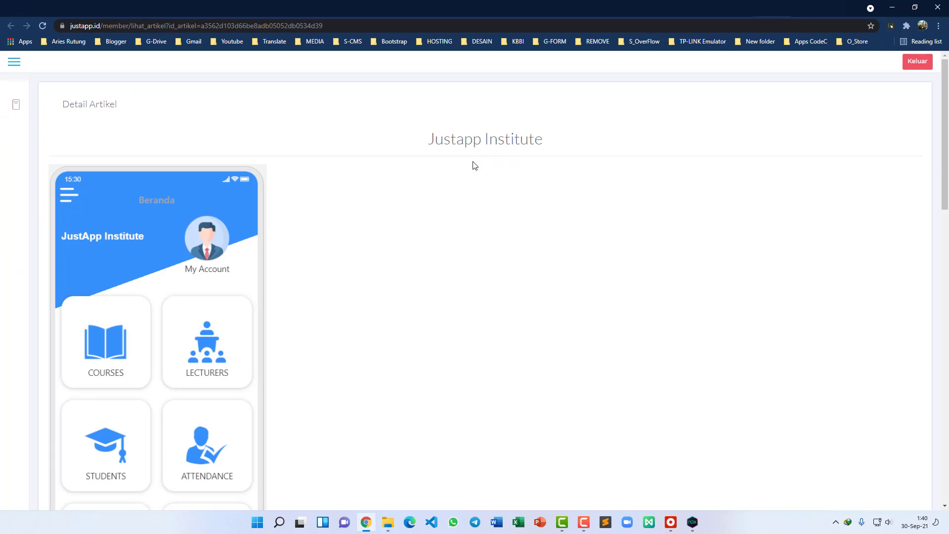
scroll(474, 166, down, 10)
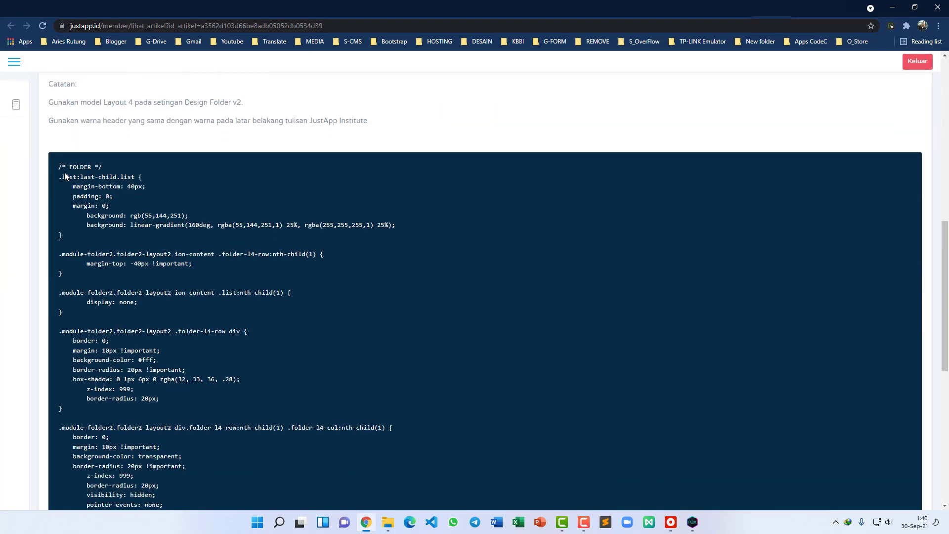
drag(57, 169, 156, 474)
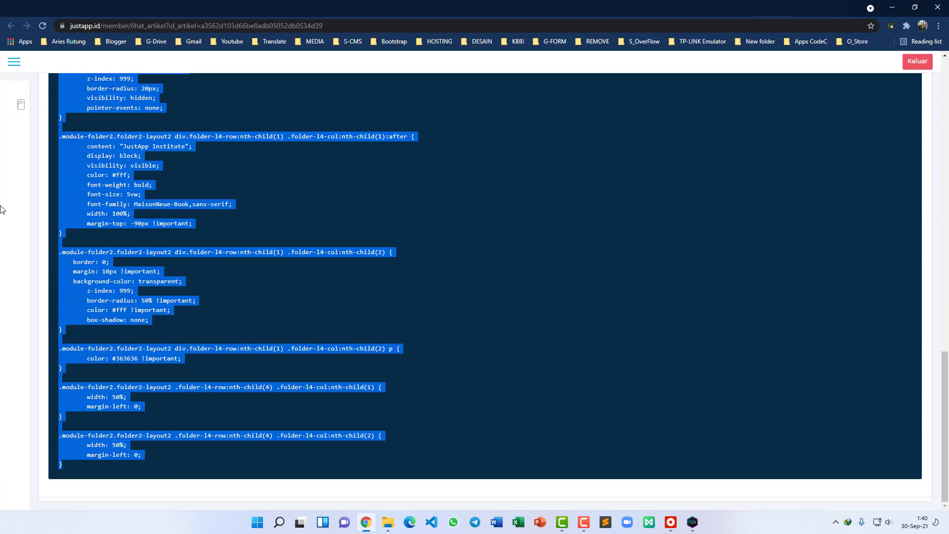
scroll(15, 208, up, 1)
Paste the copied FOLDER code into the app's custom SCSS editor, review it and save it.
key(alt+Tab)
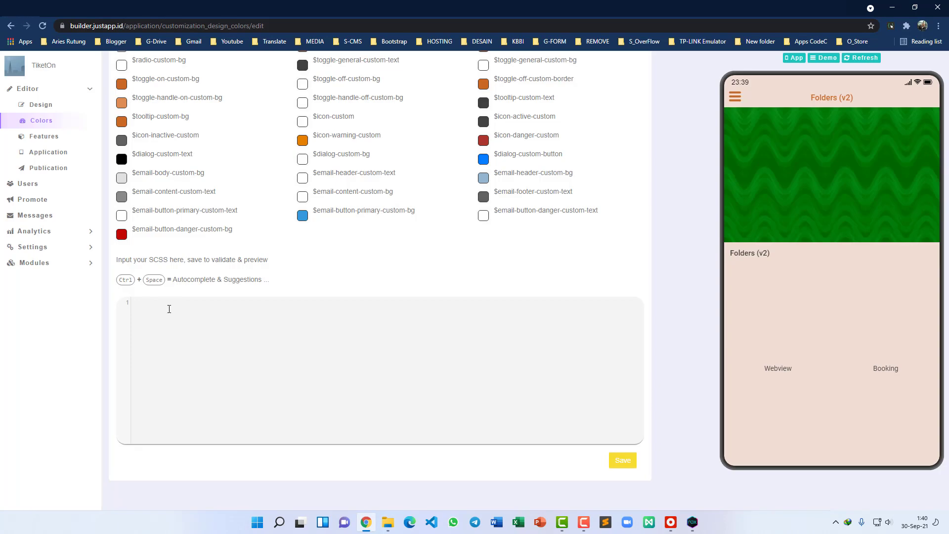
key(ctrl+v)
scroll(275, 339, up, 3)
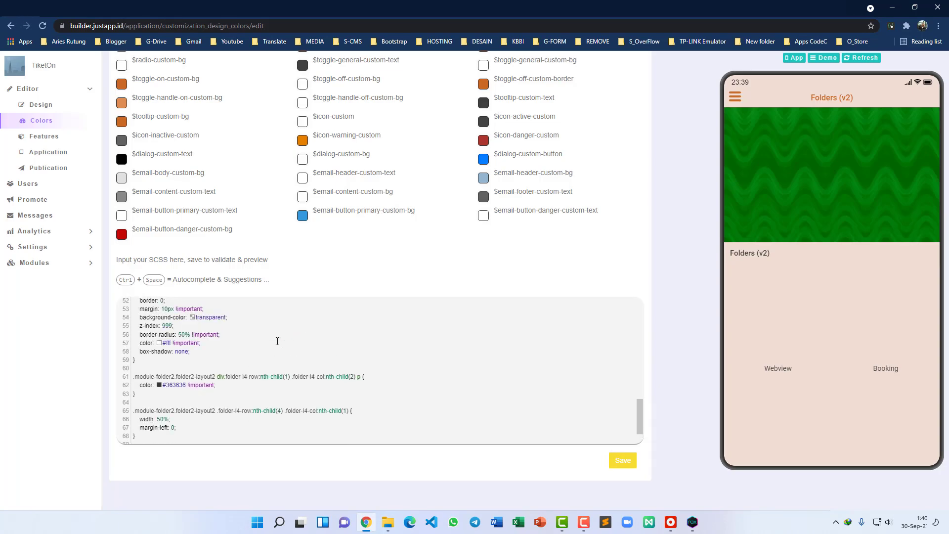
scroll(276, 340, up, 5)
scroll(306, 355, down, 5)
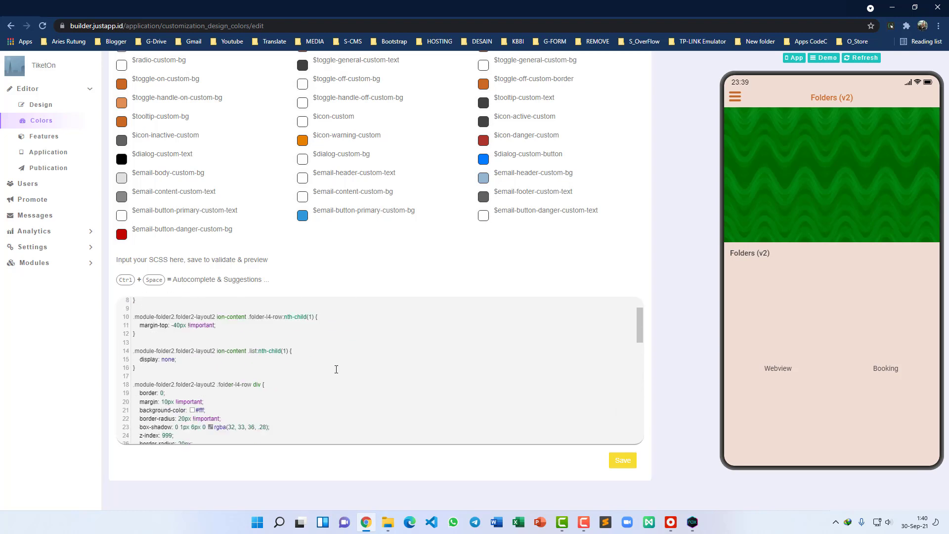
click(625, 460)
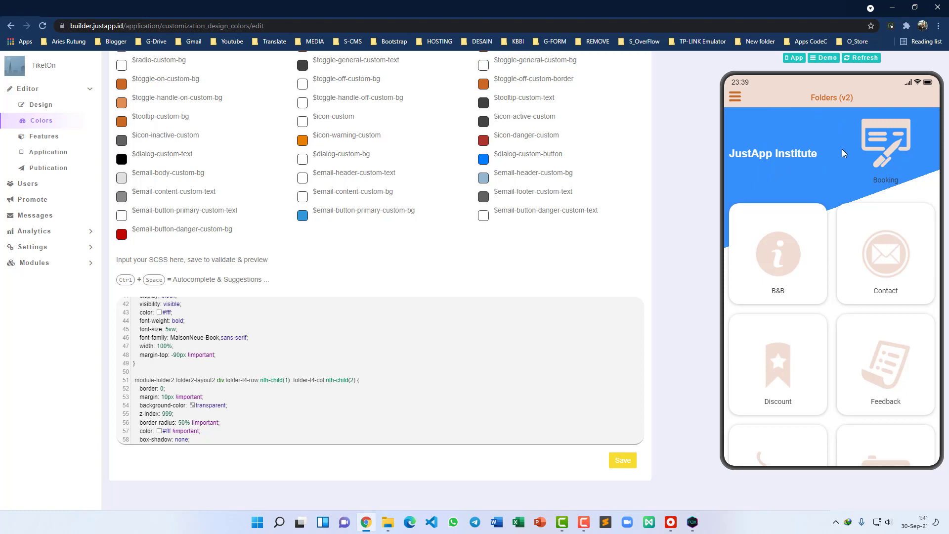
Return to the app's features and open the Folders (v2) page for editing.
click(762, 18)
scroll(582, 146, up, 15)
scroll(521, 166, up, 5)
scroll(521, 166, up, 15)
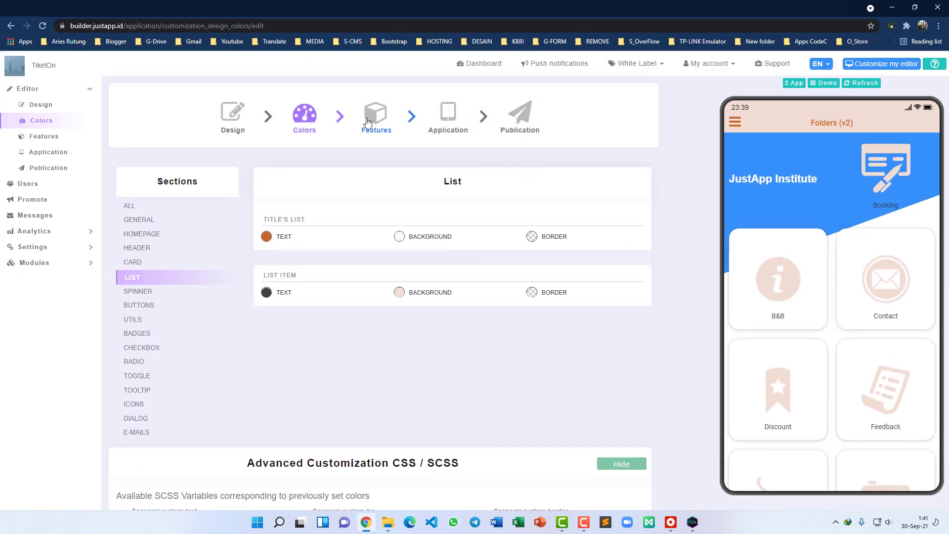
click(378, 116)
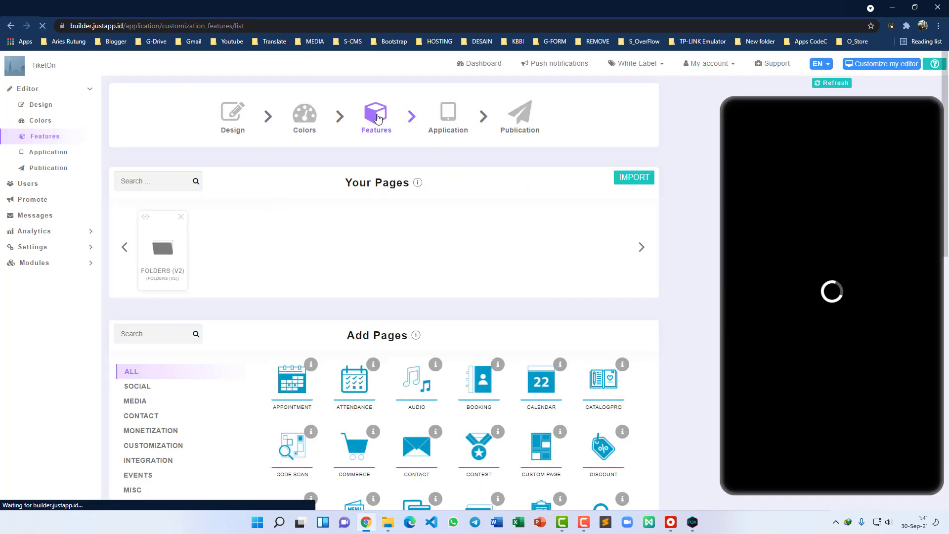
click(167, 254)
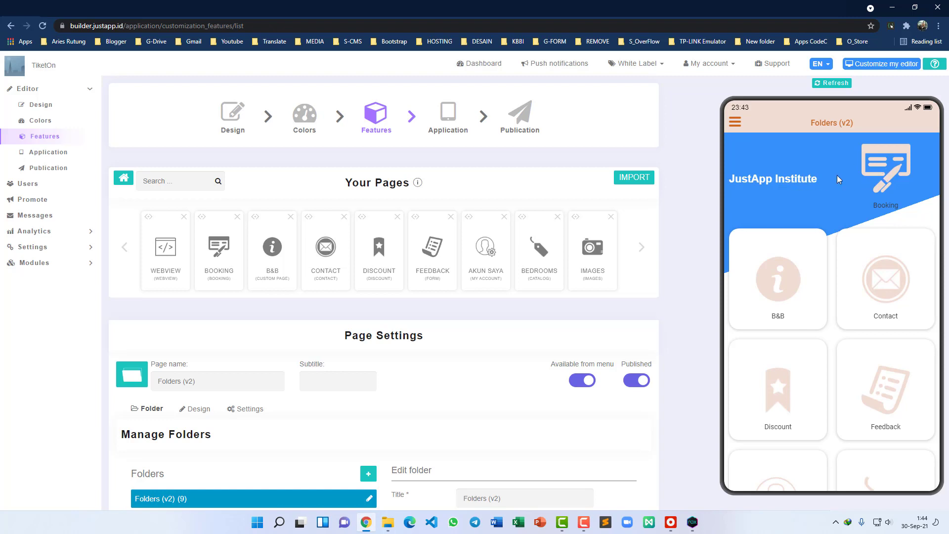
Check the Justapp Institute reference design and move the Akun Saya page to second place, between Webview and Booking.
click(768, 9)
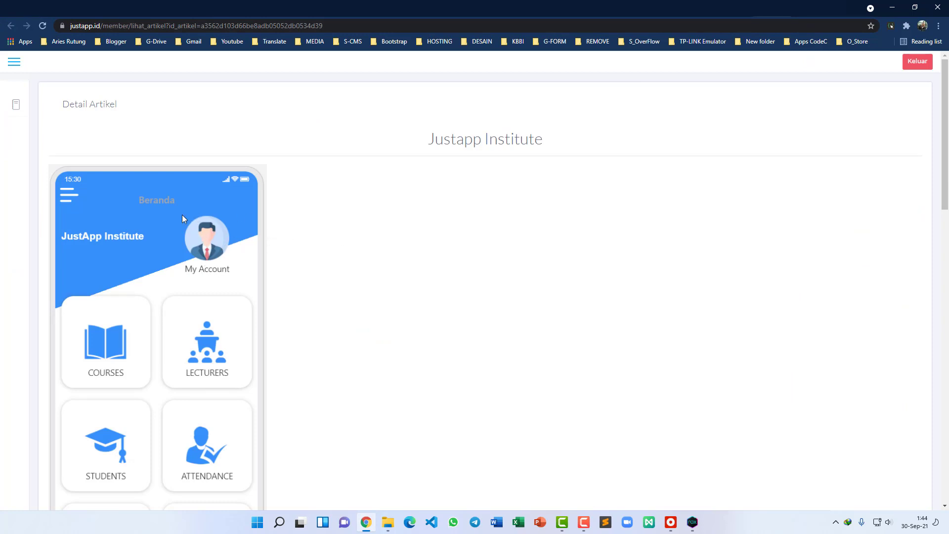
key(ctrl+shift+Tab)
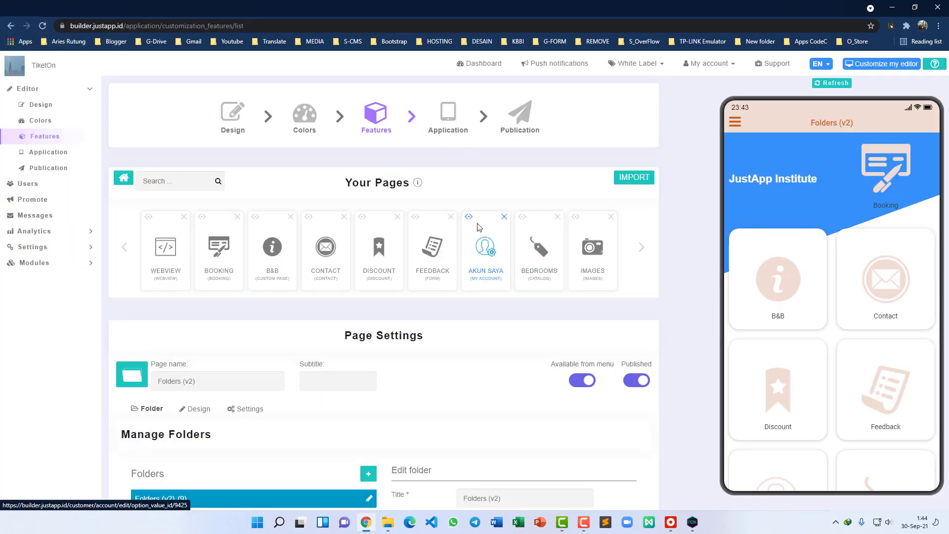
drag(469, 219, 206, 251)
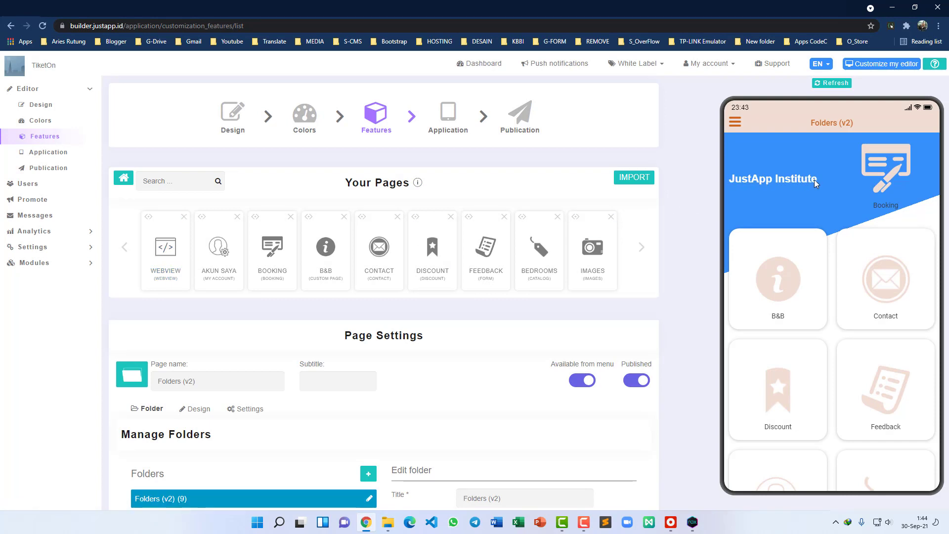
Upload the yellow user image from the Downloads folder as a new icon for the Akun Saya page.
click(223, 253)
click(131, 228)
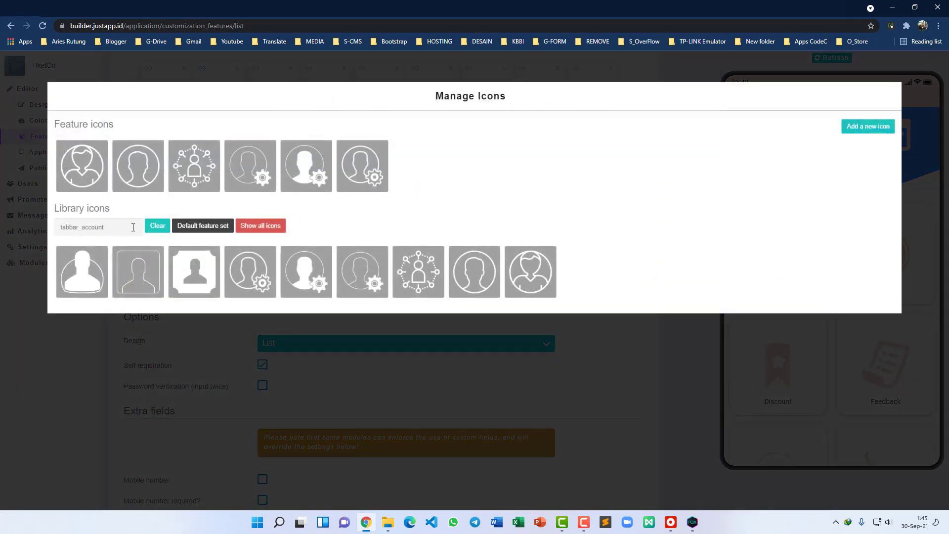
click(860, 127)
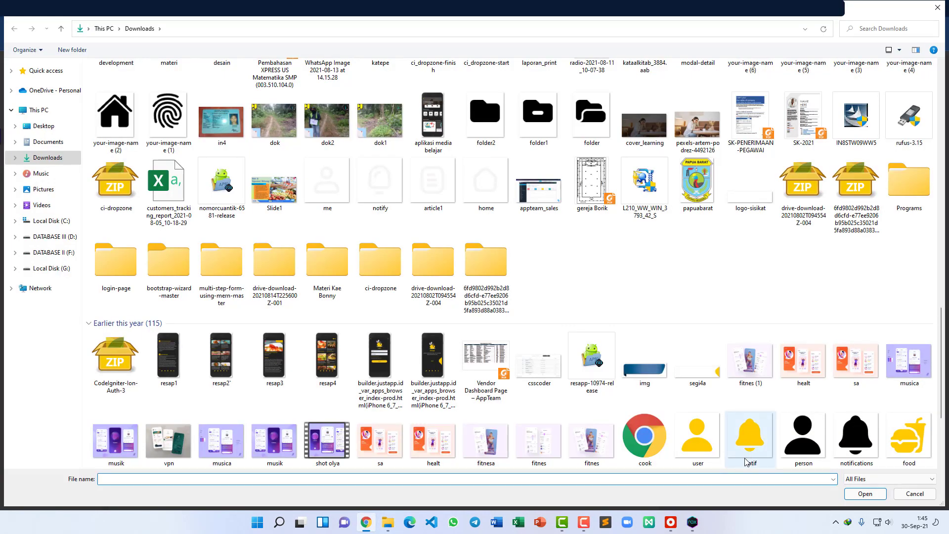
click(697, 437)
click(864, 493)
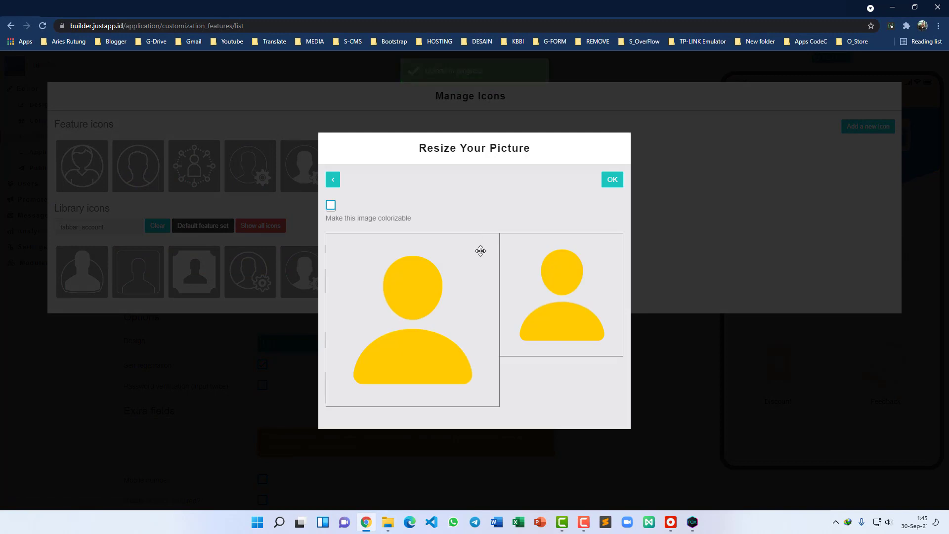
click(611, 180)
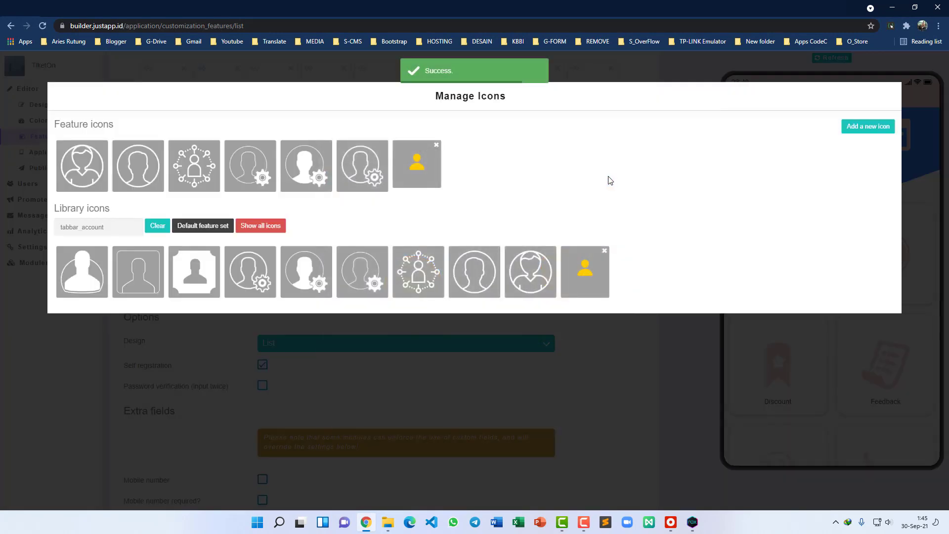
Assign the uploaded yellow user icon to the Akun Saya page and refresh the preview.
click(431, 169)
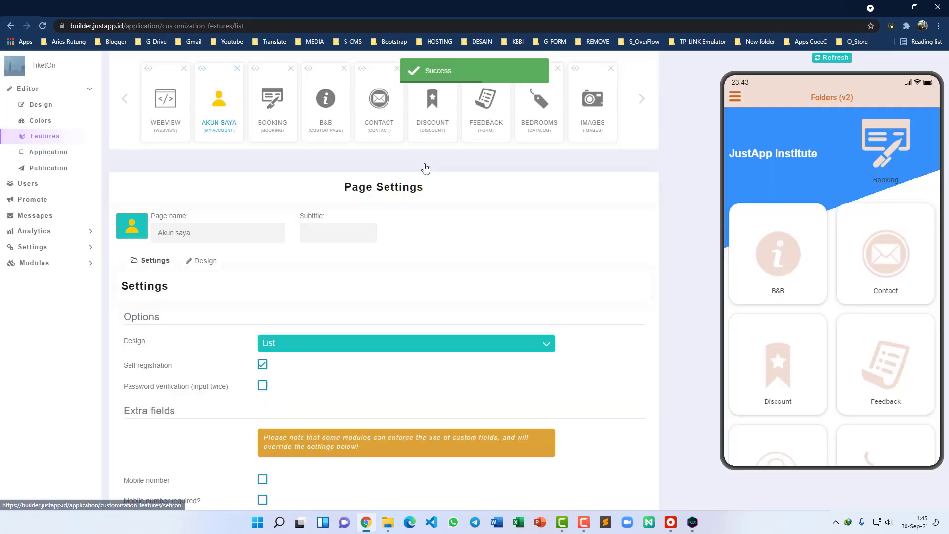
scroll(335, 242, down, 1)
scroll(346, 272, up, 3)
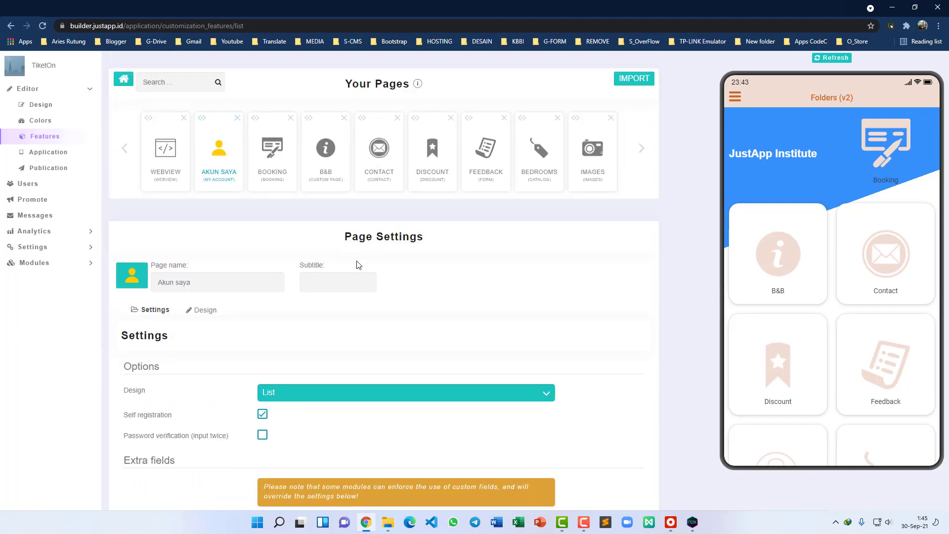
click(834, 59)
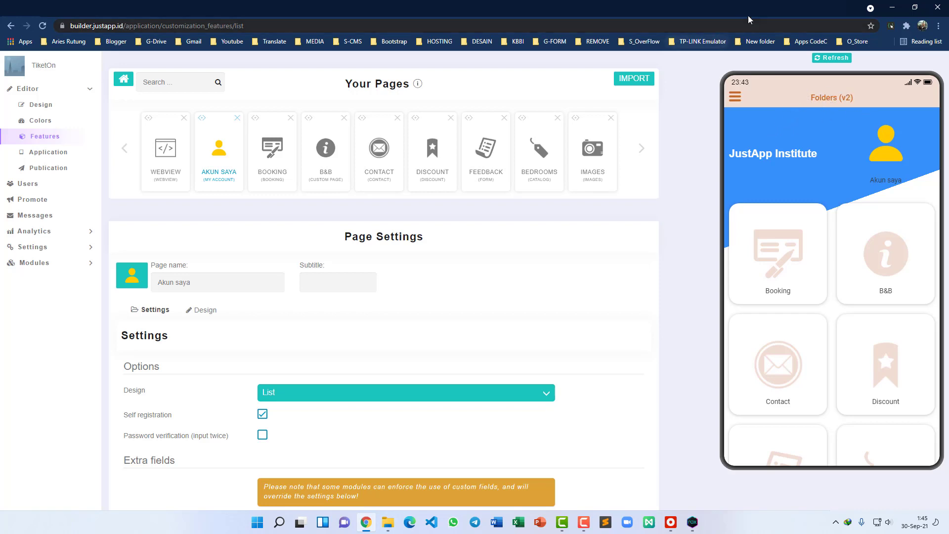
Check the Justapp Institute reference design, inspect the builder page, and add a temporary color: #fff declaration to the .row rule.
click(711, 42)
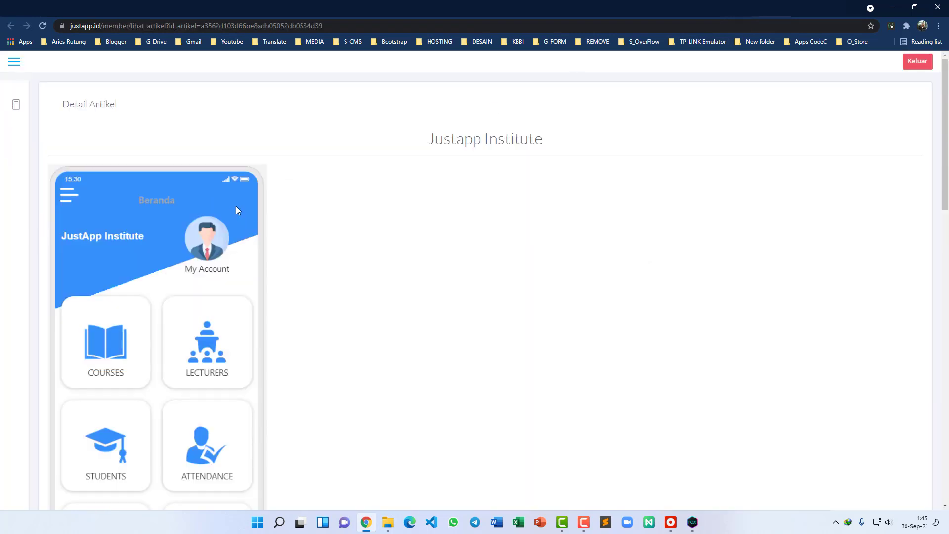
click(7, 10)
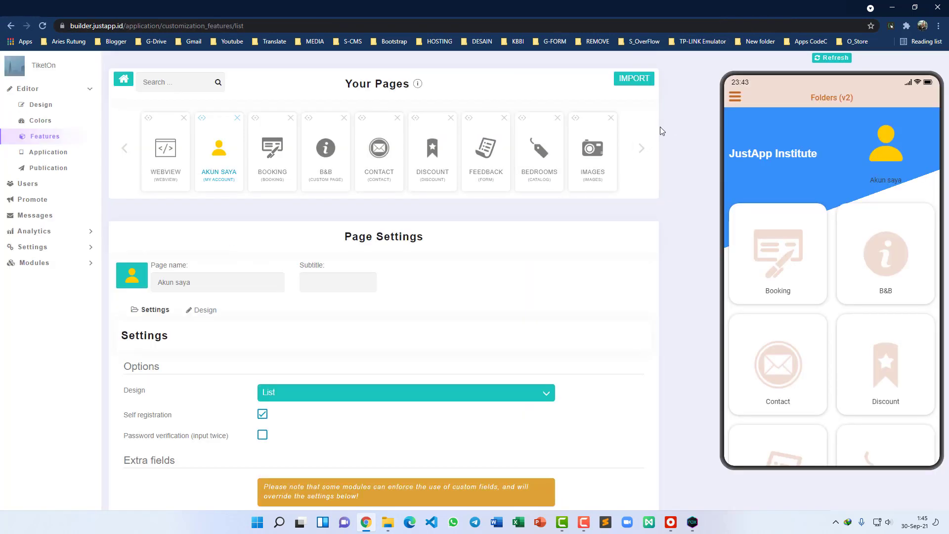
right_click(674, 121)
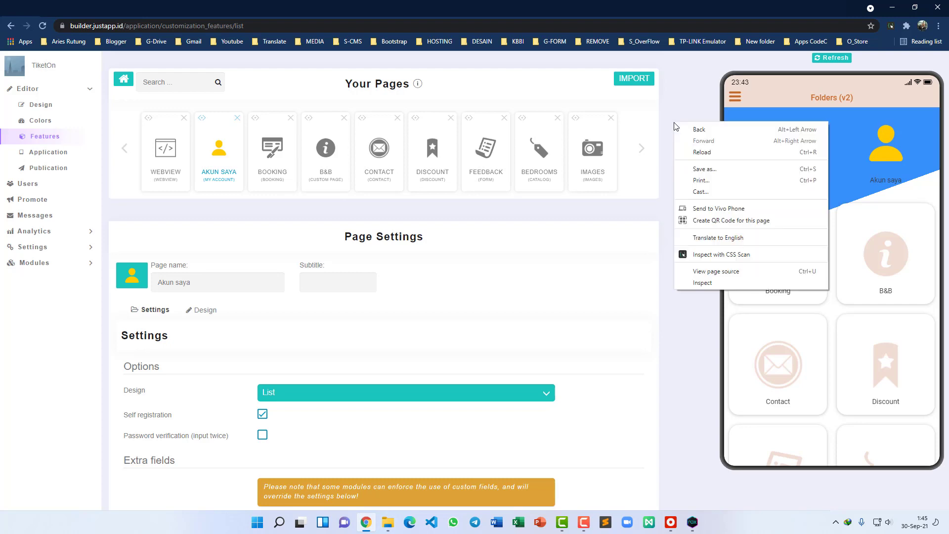
click(716, 277)
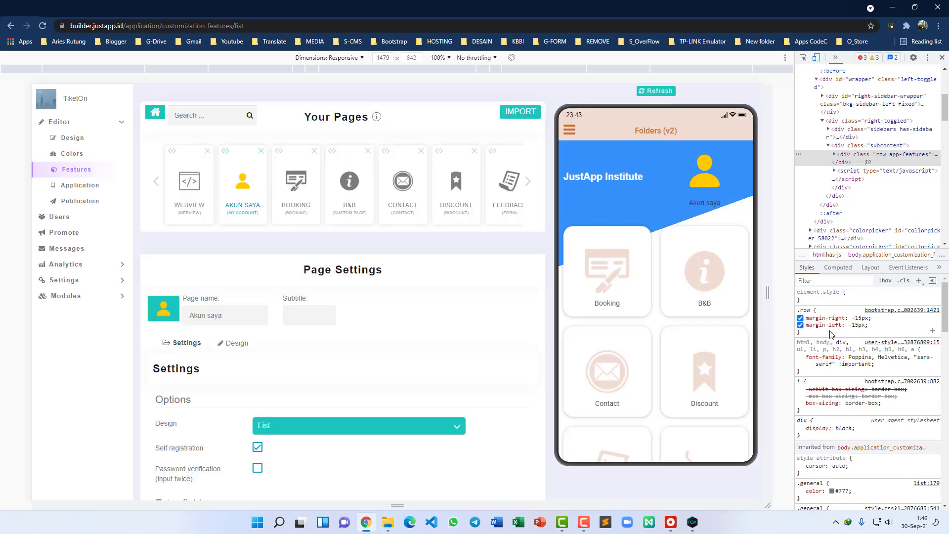
click(816, 334)
text(color)
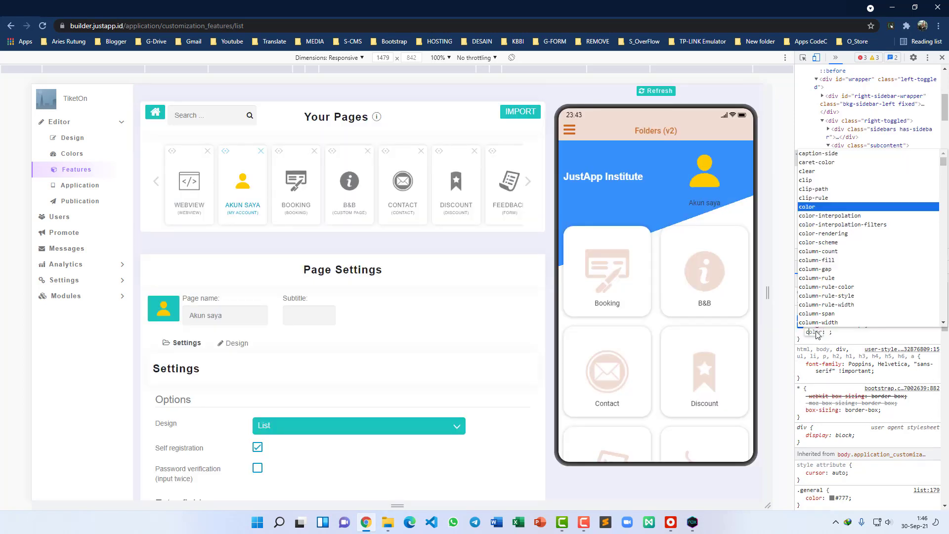
key(Return)
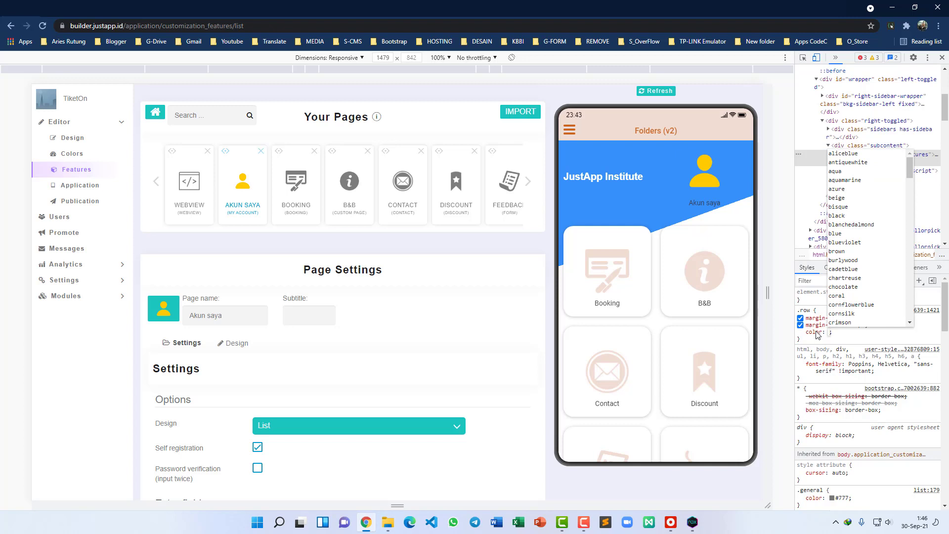
text(#fff)
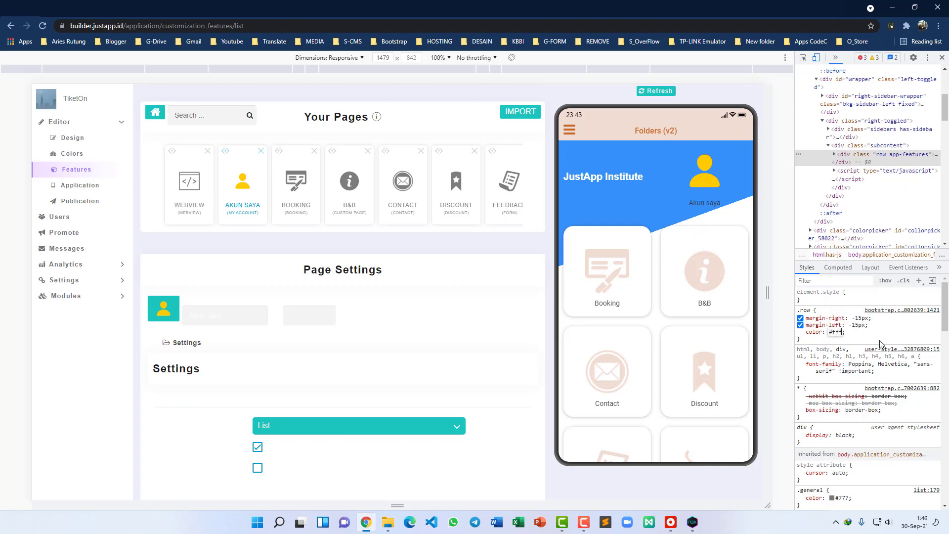
key(Return)
Sample the blue of the preview's banner with the color picker's eyedropper and copy its hex code #3790fb.
click(832, 332)
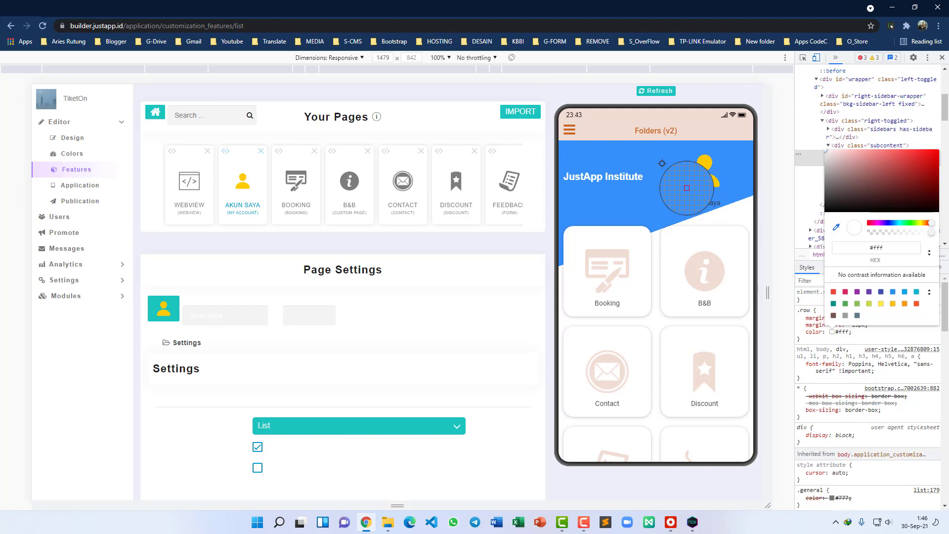
click(686, 188)
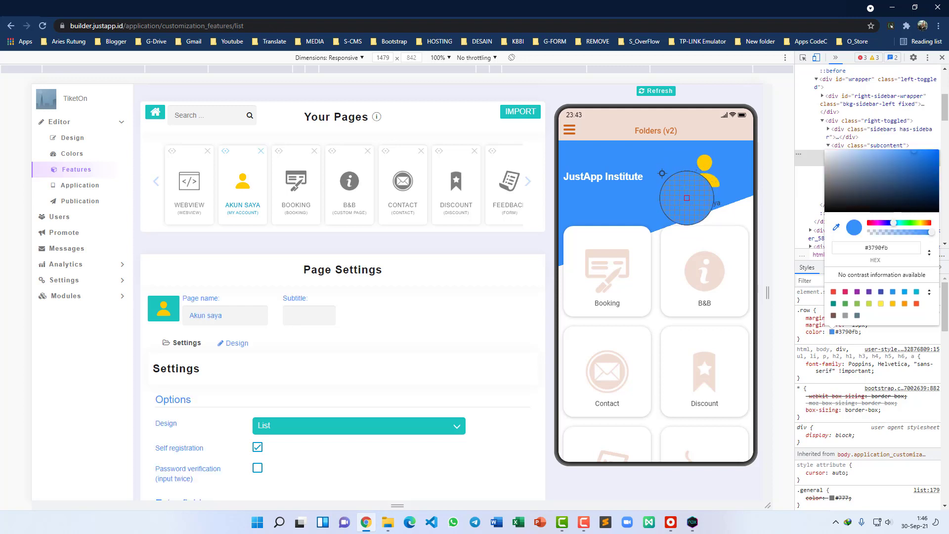
click(875, 249)
double_click(875, 249)
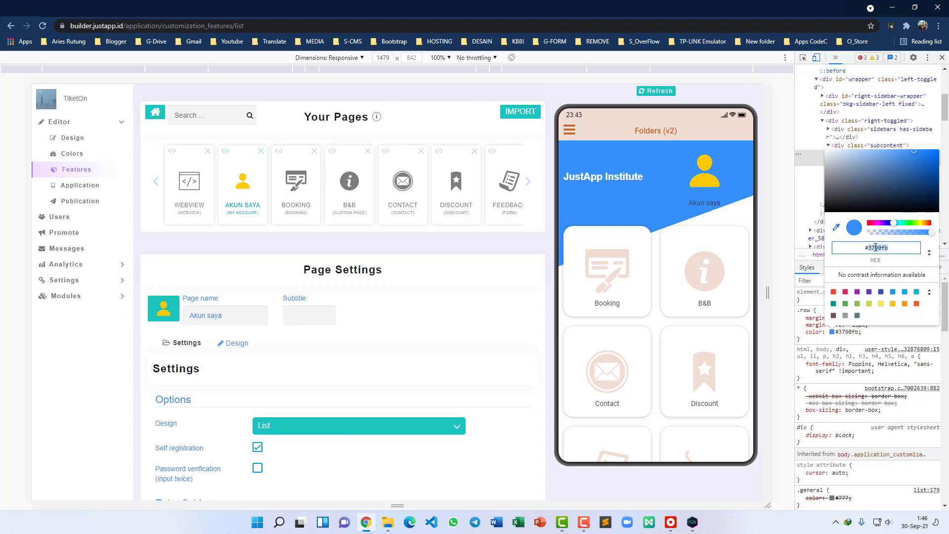
click(902, 334)
In the app's color settings, set the Header background to the copied blue #3790fb and the Header text to white.
scroll(186, 182, up, 2)
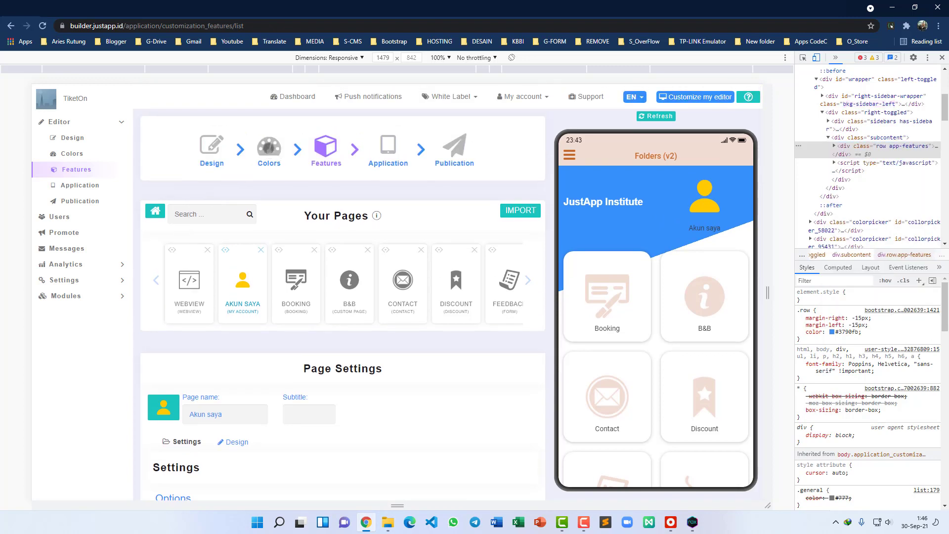
click(269, 149)
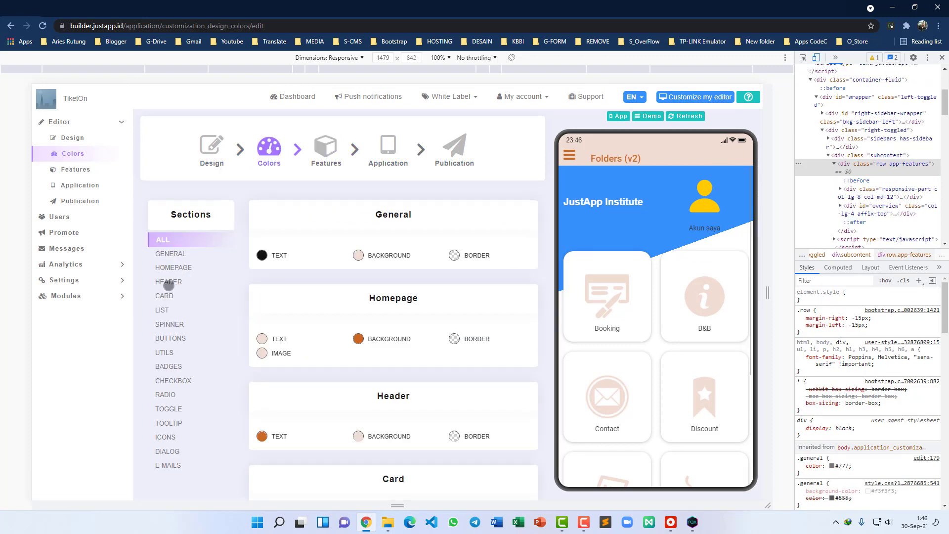
click(169, 282)
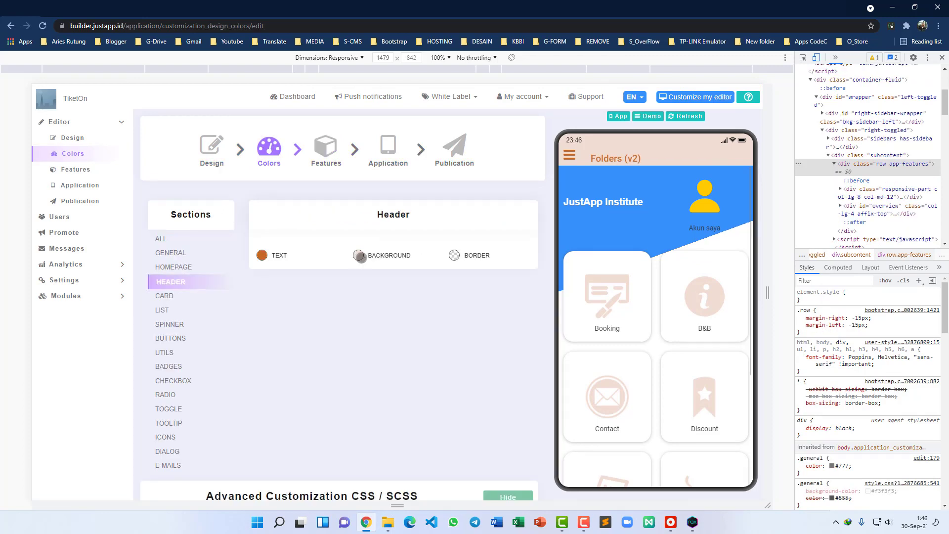
click(358, 255)
click(386, 348)
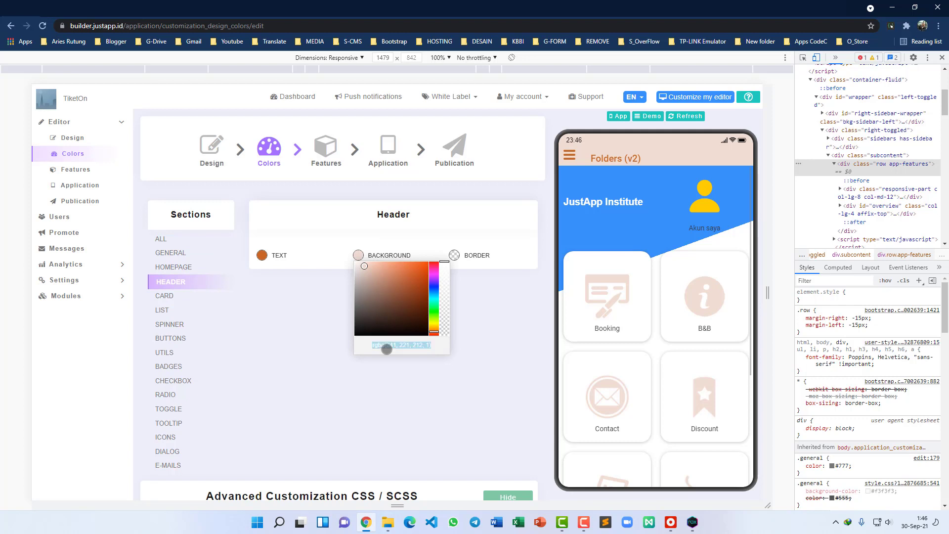
key(ctrl+v)
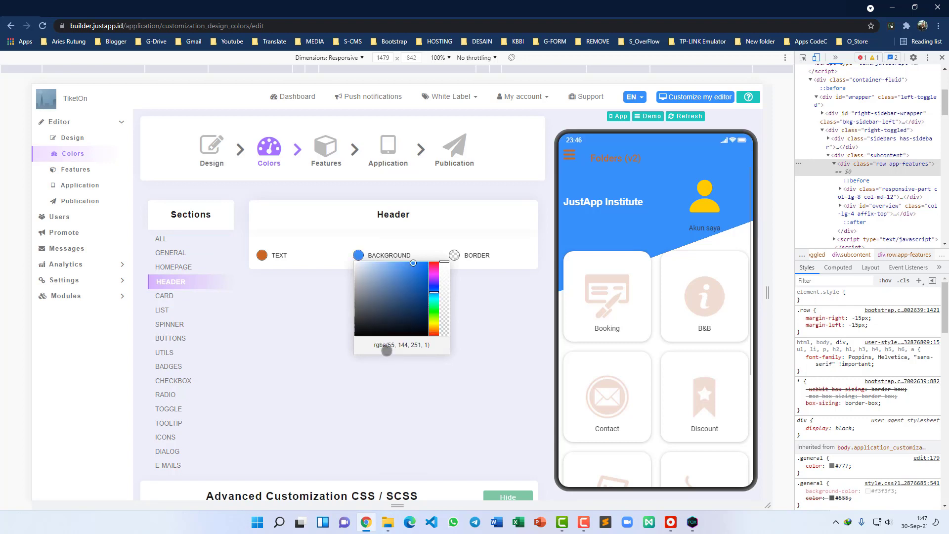
key(Return)
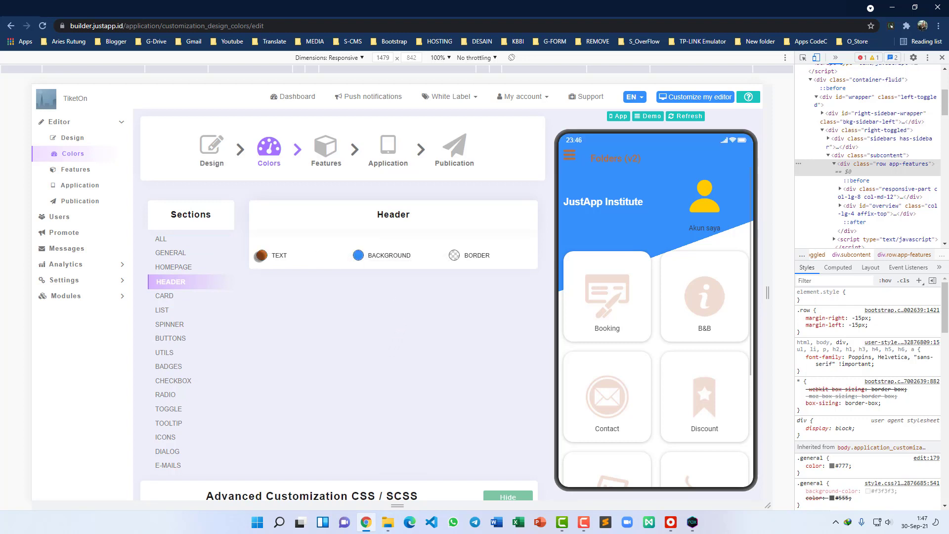
click(260, 255)
drag(284, 283, 227, 250)
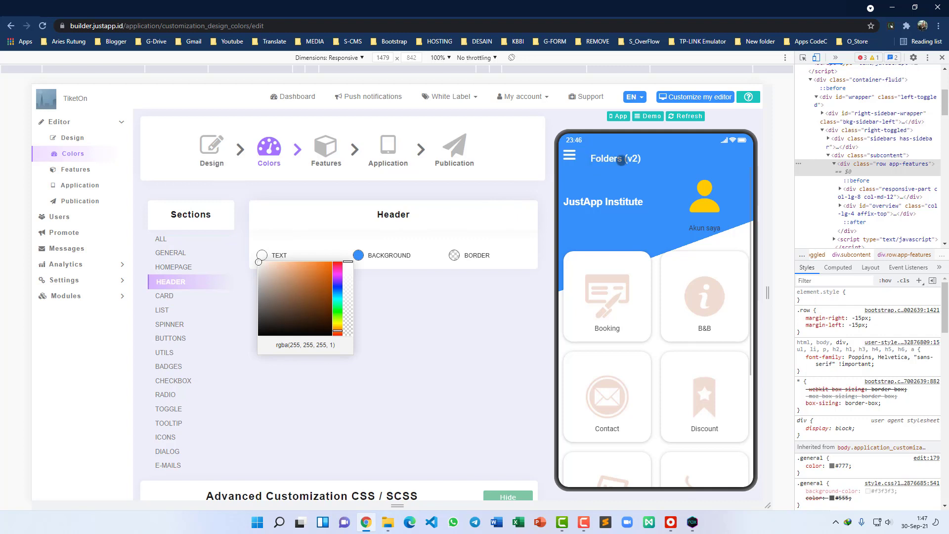
Inspect the Folders (v2) header title in the preview and select its enclosing title div in the page markup.
click(162, 313)
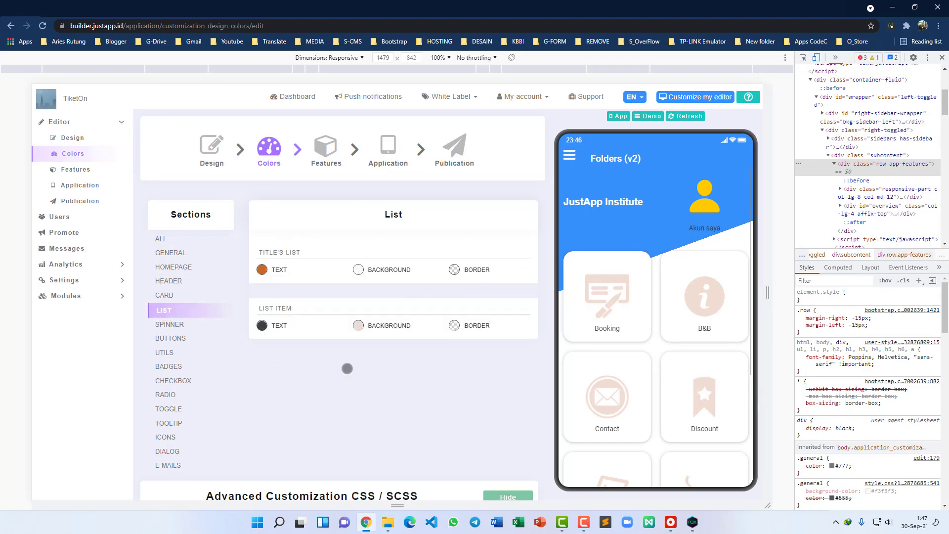
scroll(347, 368, down, 3)
scroll(400, 316, down, 10)
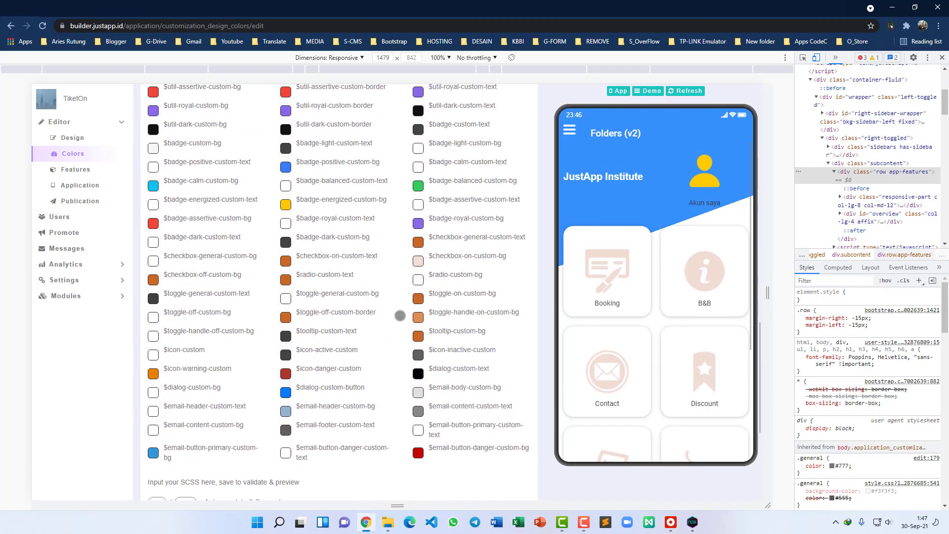
scroll(400, 315, down, 4)
scroll(313, 421, down, 10)
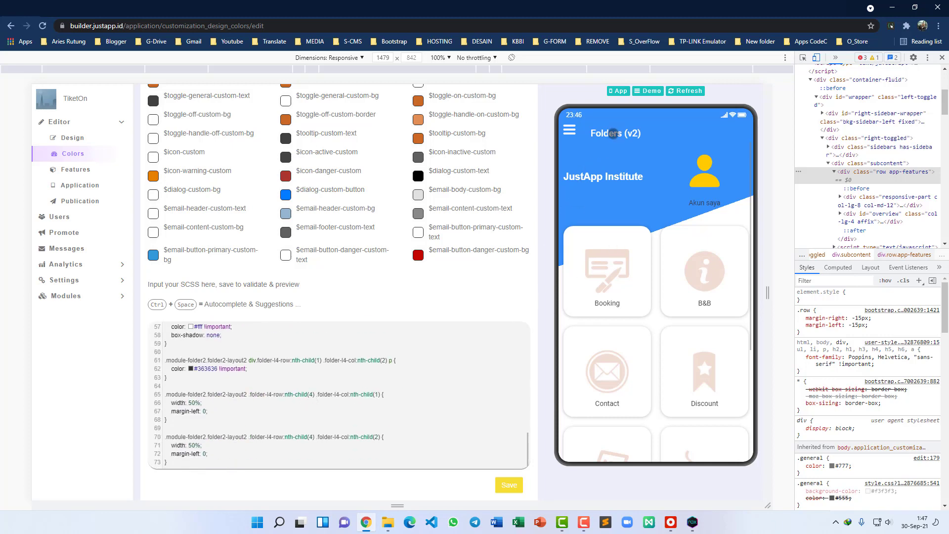
right_click(613, 134)
click(642, 354)
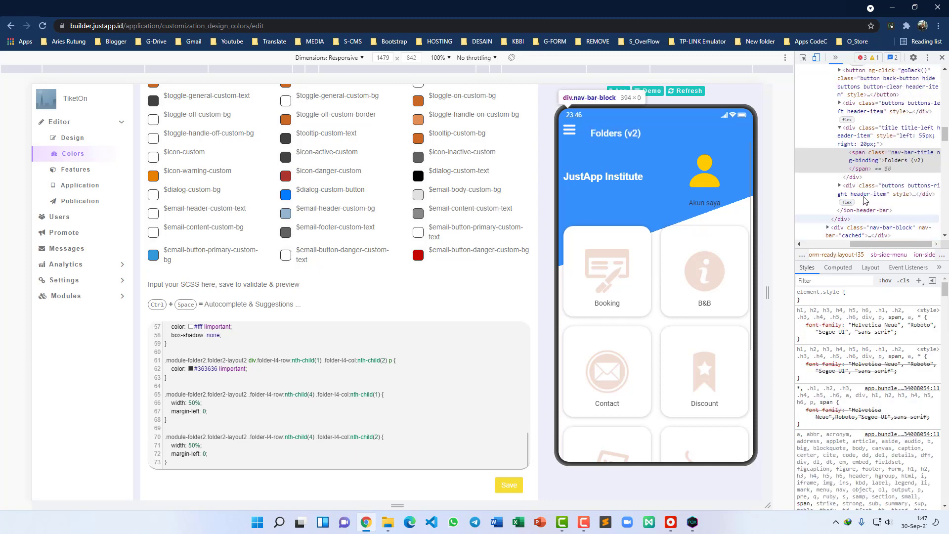
click(862, 136)
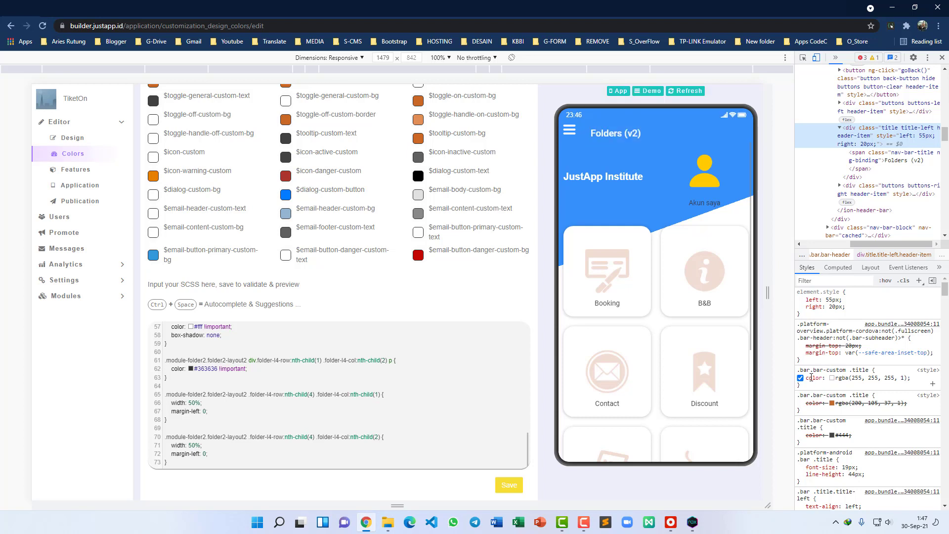
Replace the color declaration in the inspected .bar.bar-custom .title rule with display: none.
click(811, 378)
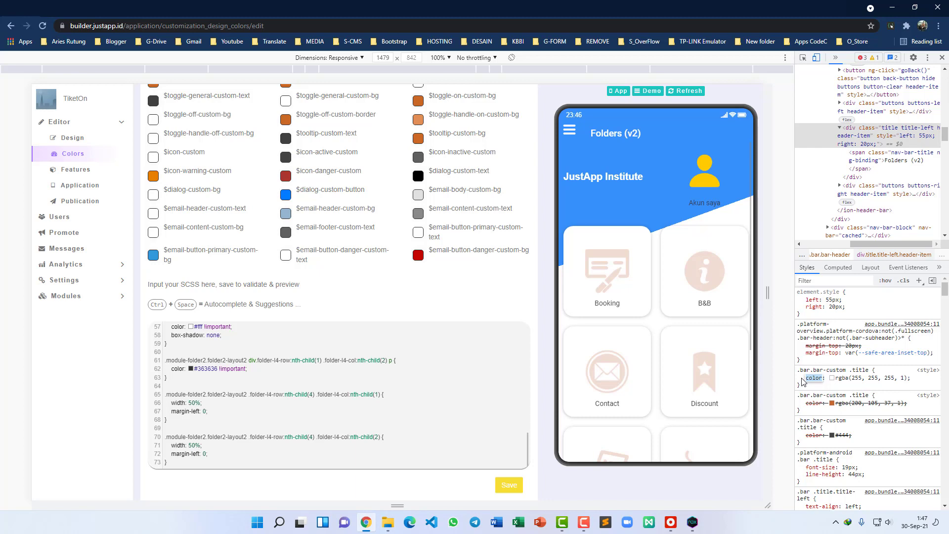
text(display)
key(Return)
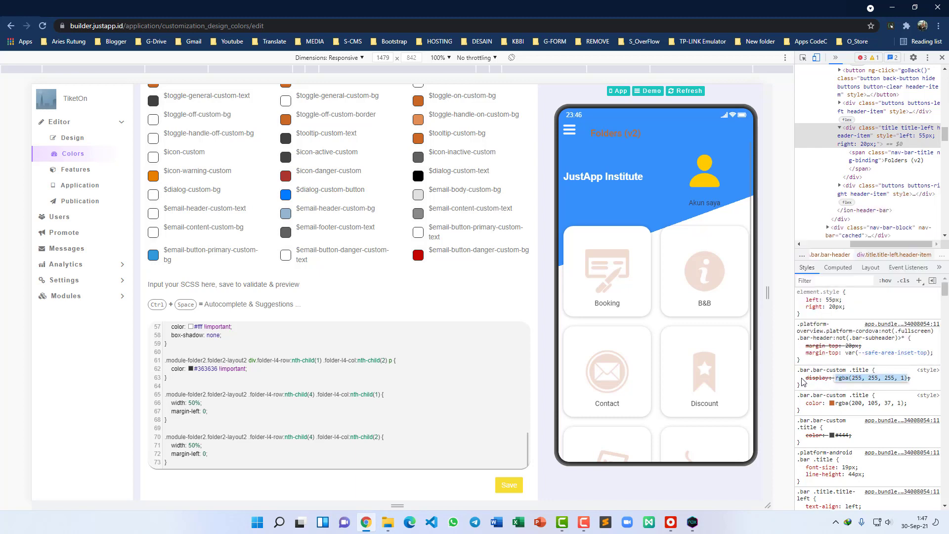
text(n)
key(Return)
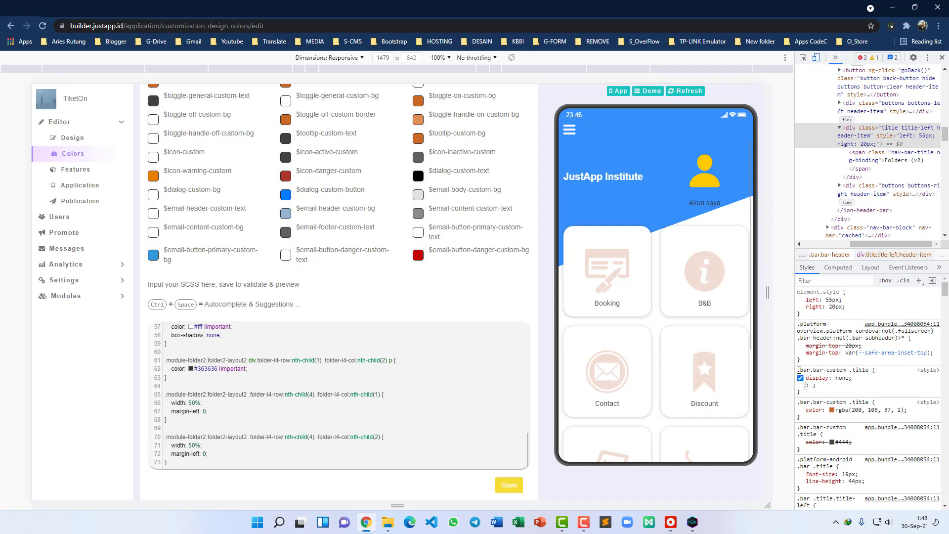
Copy the .bar.bar-custom .title rule with display: none and append it after the last rule in the custom SCSS.
drag(797, 370, 808, 385)
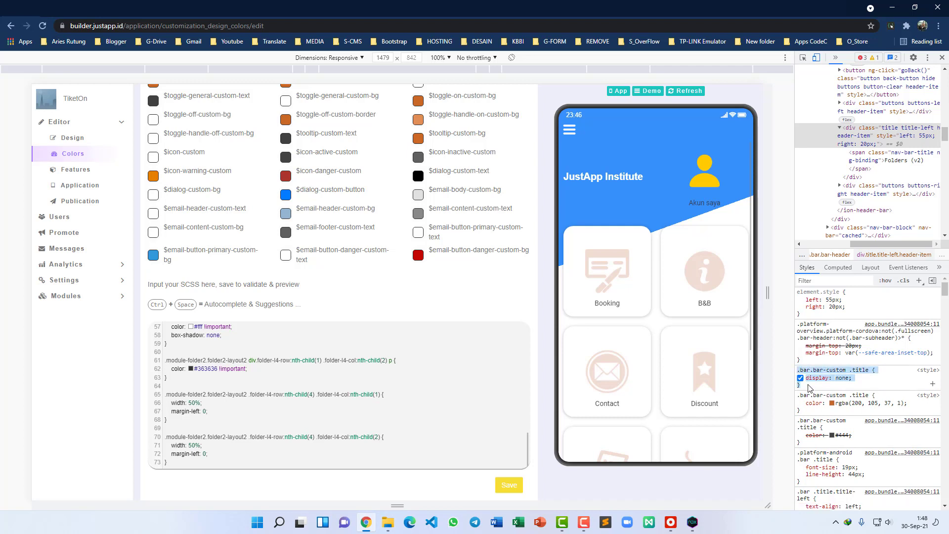
scroll(209, 431, down, 1)
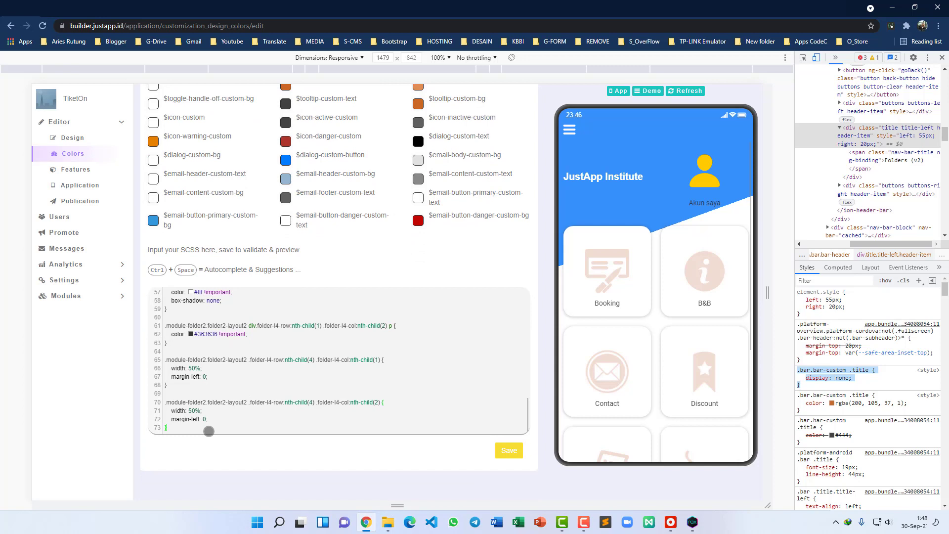
key(Return)
key(Return)
text(.bar.bar-custom .title { display: none; })
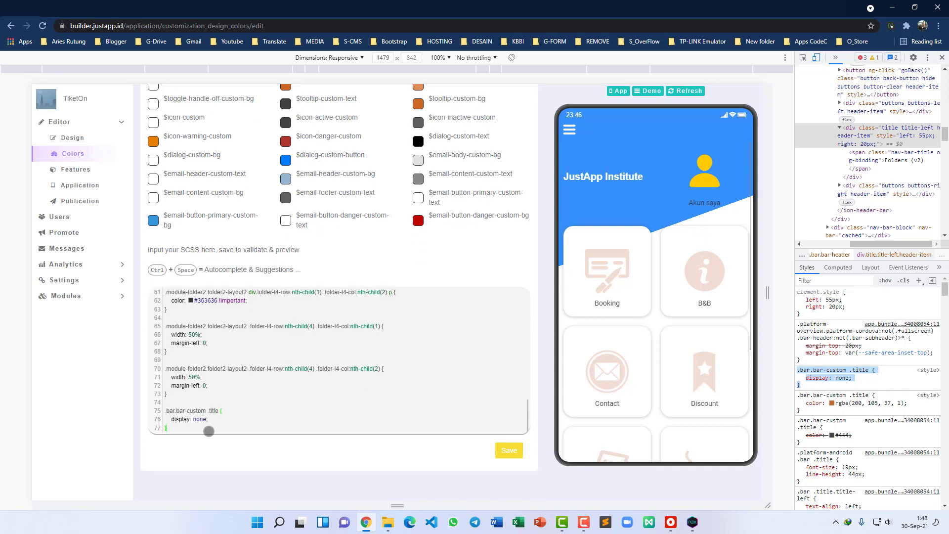
key(Return)
key(Return)
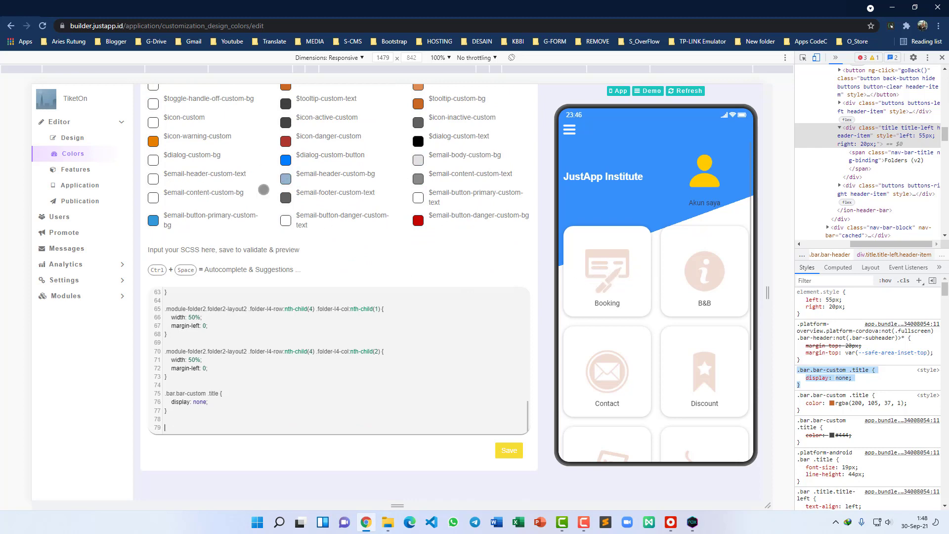
Copy the blue Header background color value from the app's color settings.
scroll(324, 274, up, 5)
scroll(325, 274, up, 10)
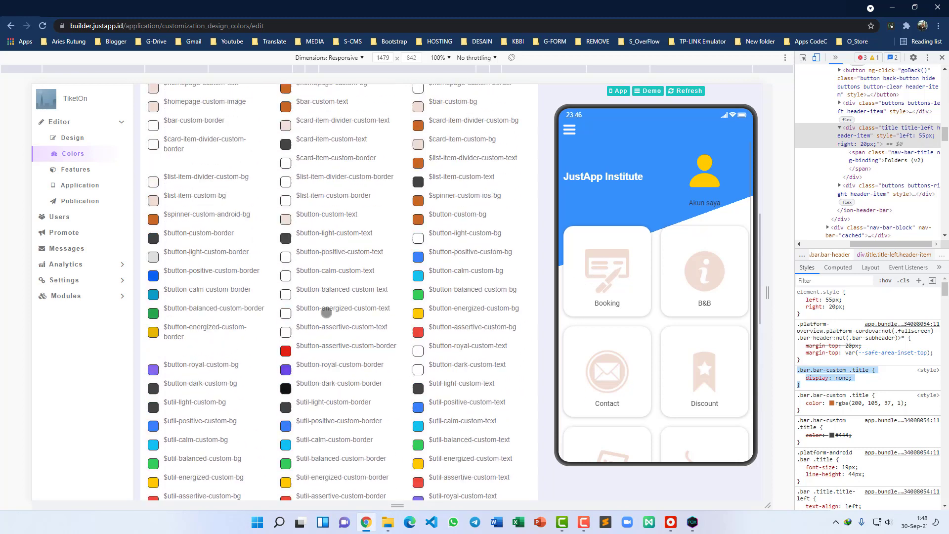
scroll(176, 276, down, 1)
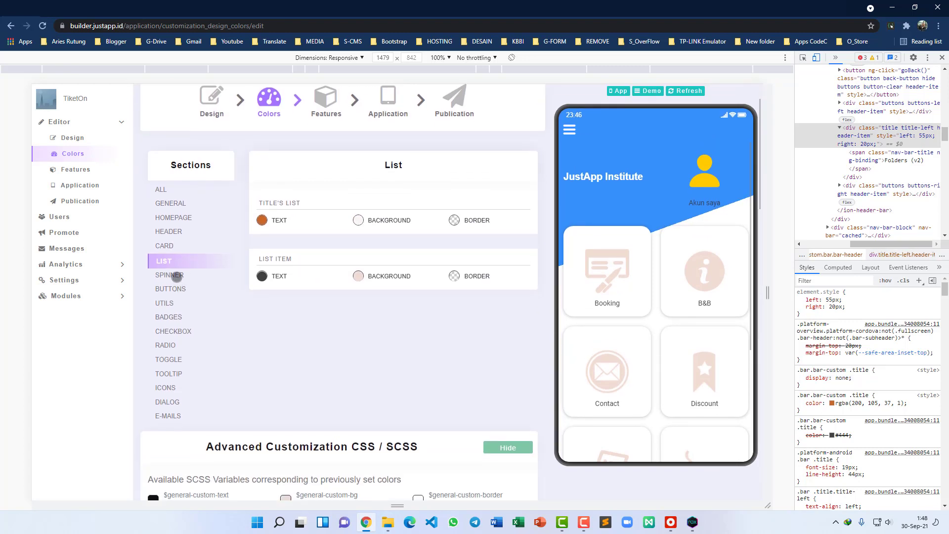
click(173, 217)
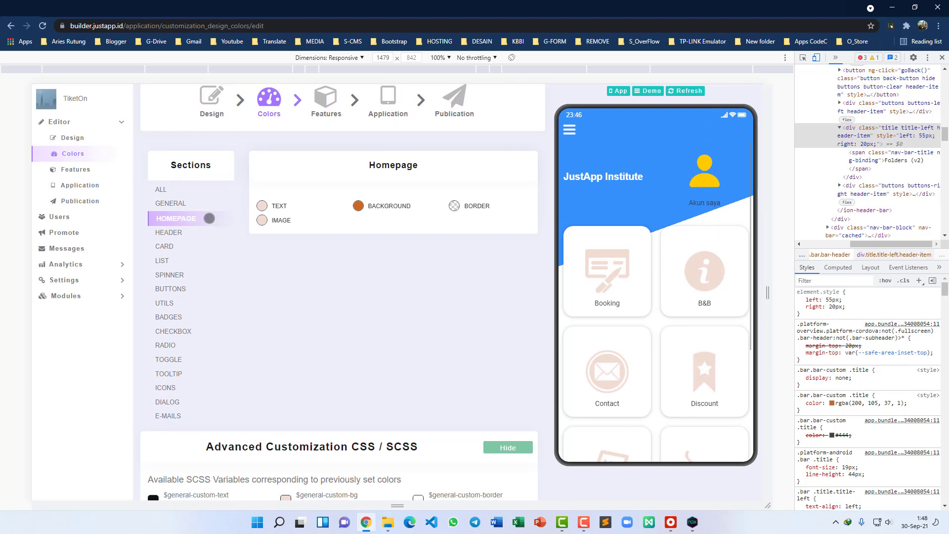
click(173, 232)
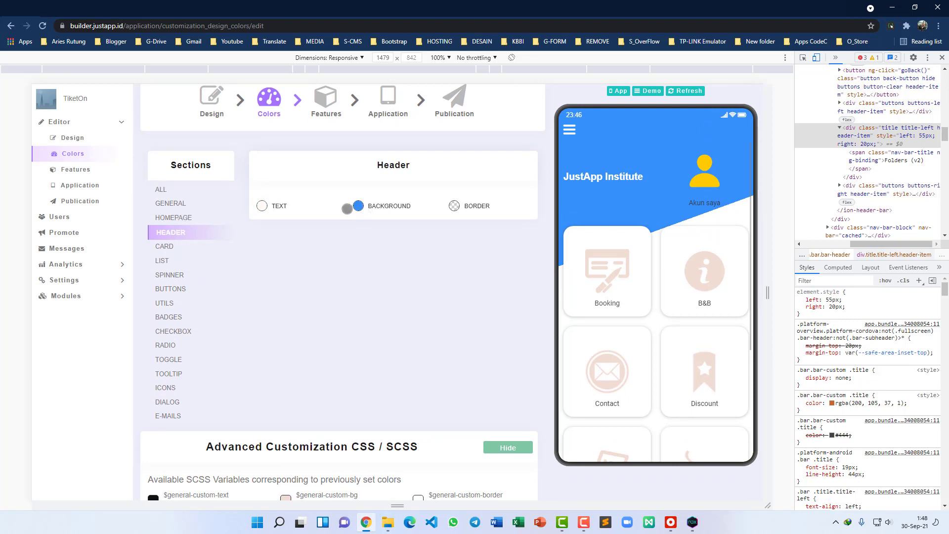
click(359, 205)
click(399, 295)
key(ctrl+c)
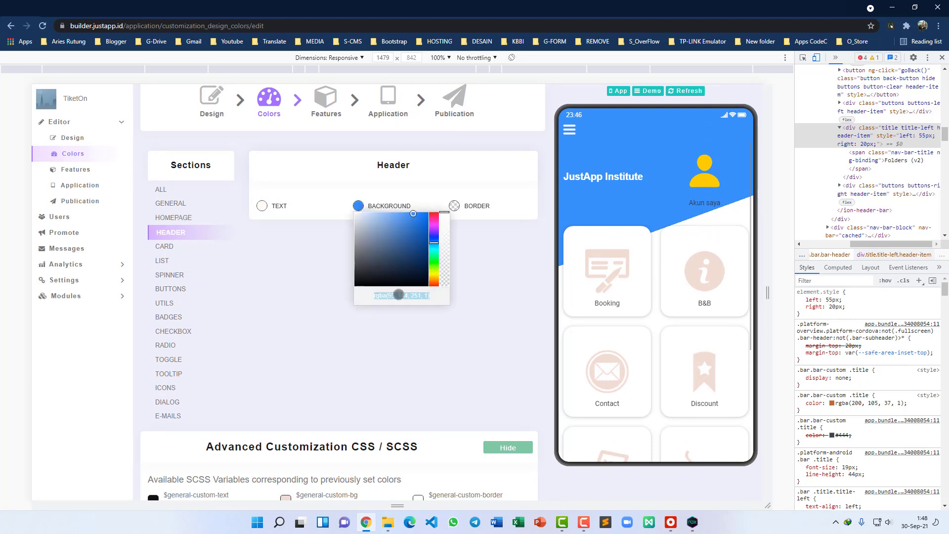
Set the Homepage image color to the copied header blue.
click(164, 219)
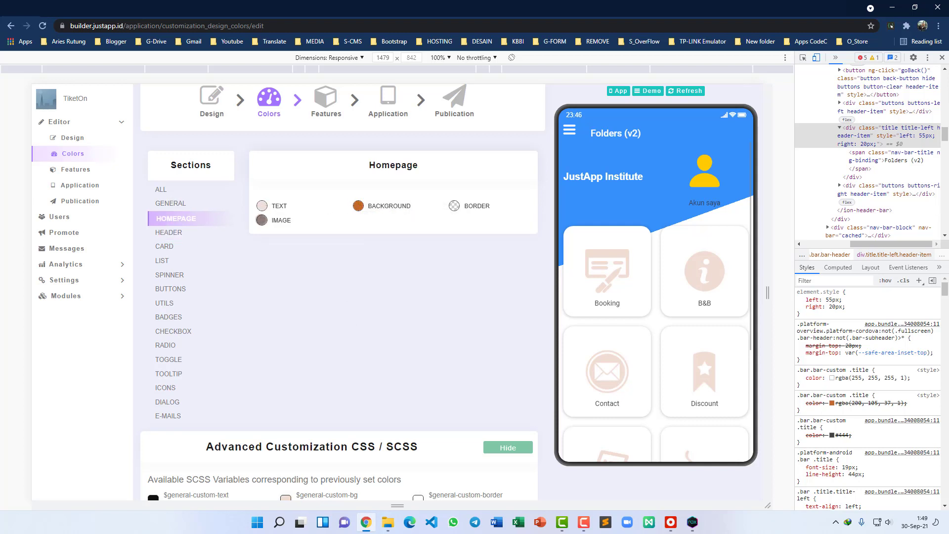
click(262, 220)
click(288, 312)
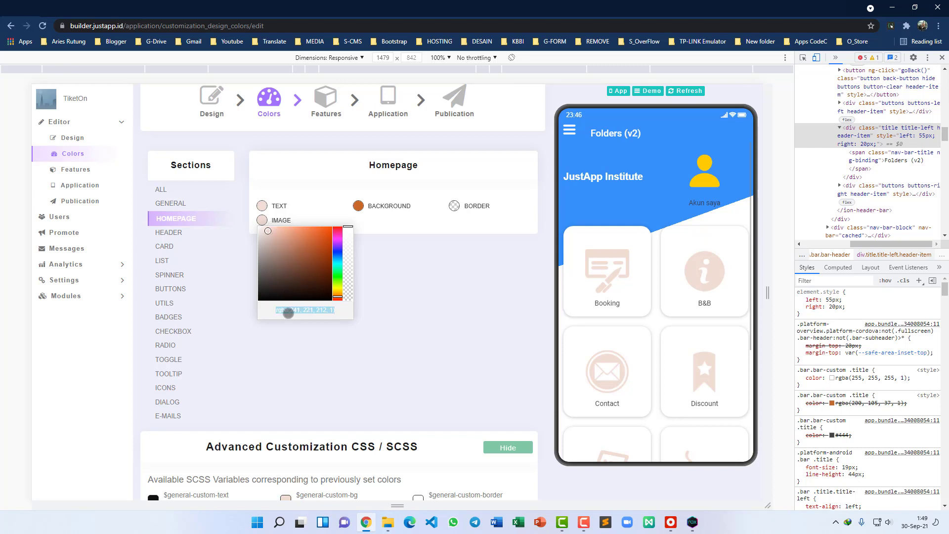
key(ctrl+v)
key(Return)
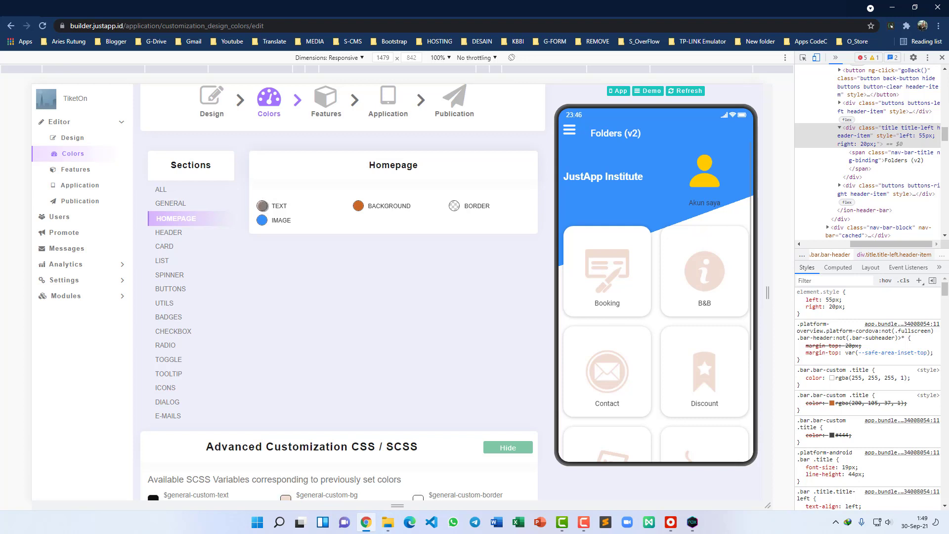
Set the Homepage text color to black, rgba(0, 0, 0, 1), and refresh the app preview.
click(262, 205)
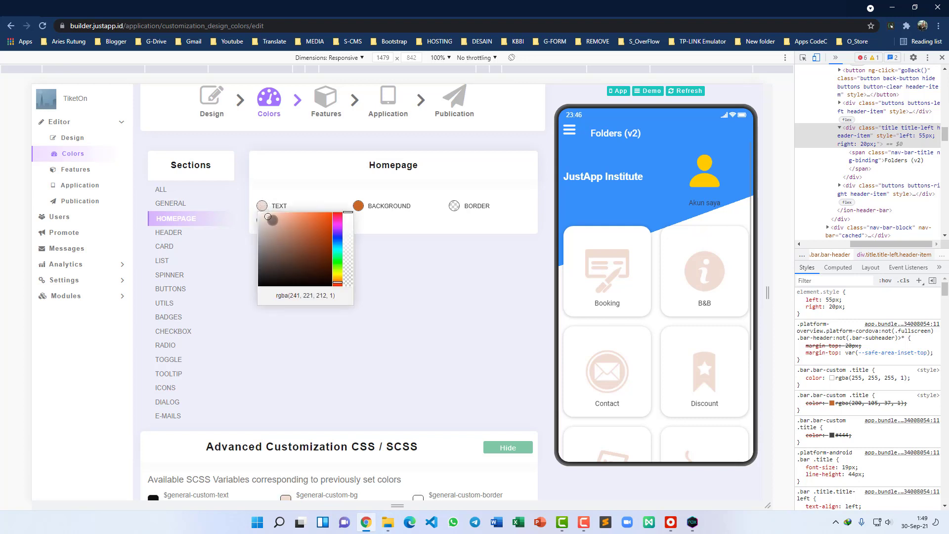
drag(269, 219, 240, 336)
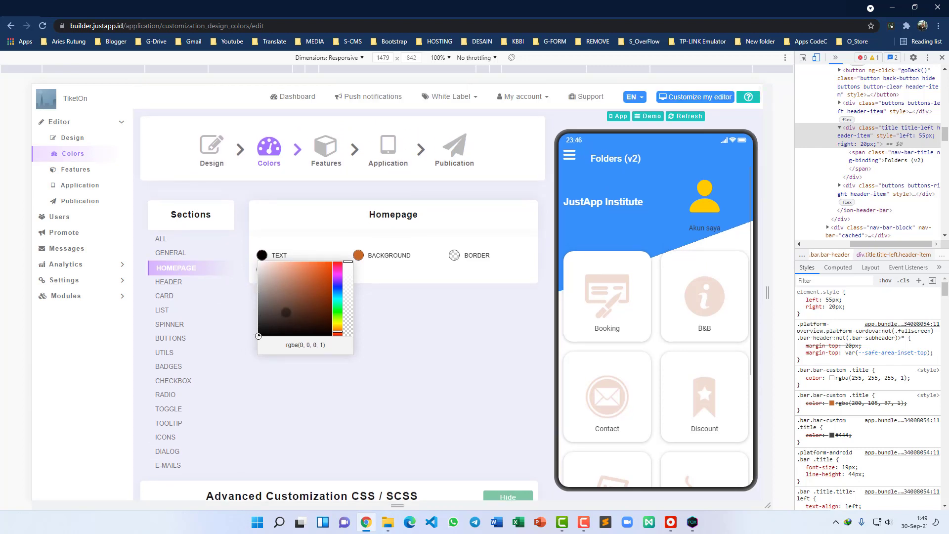
click(318, 236)
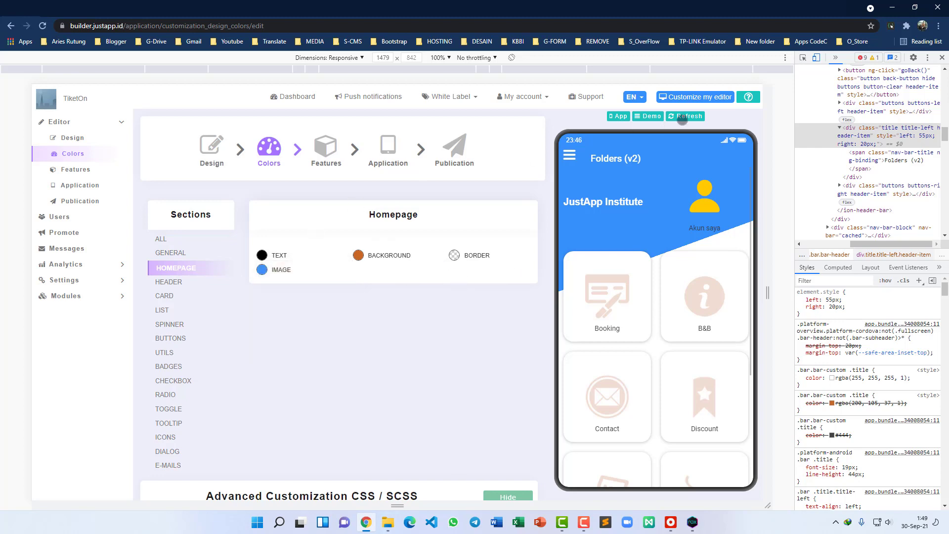
click(687, 117)
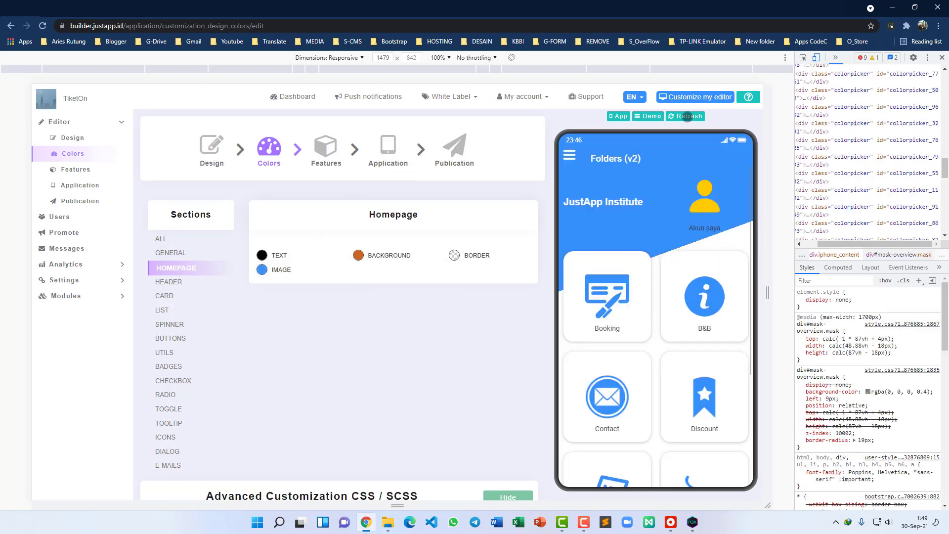
Save the custom SCSS containing the .bar.bar-custom .title rule and refresh the app preview.
scroll(367, 283, down, 15)
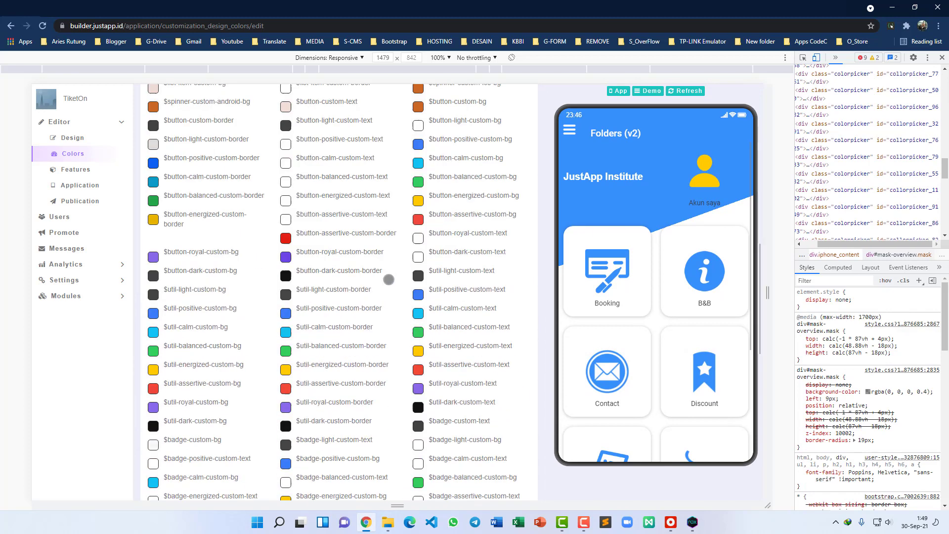
scroll(397, 304, down, 5)
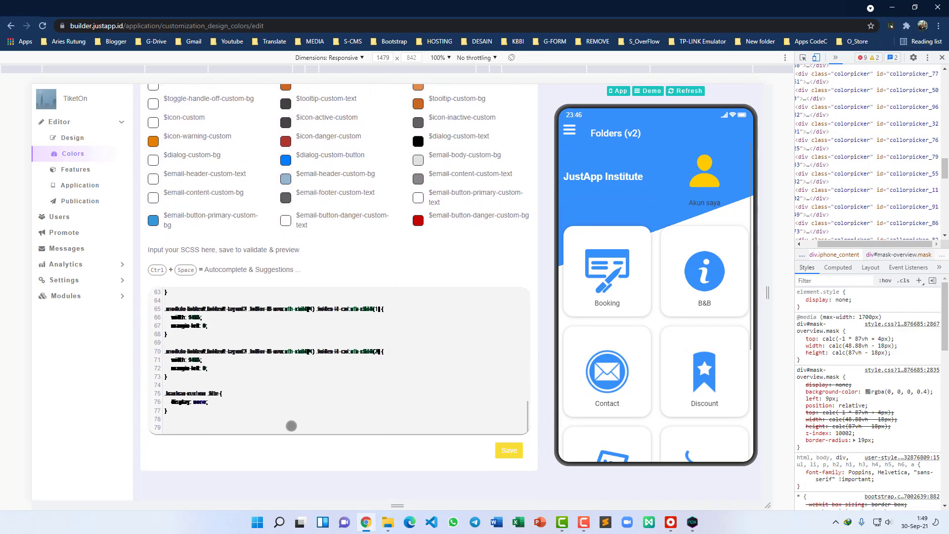
click(509, 450)
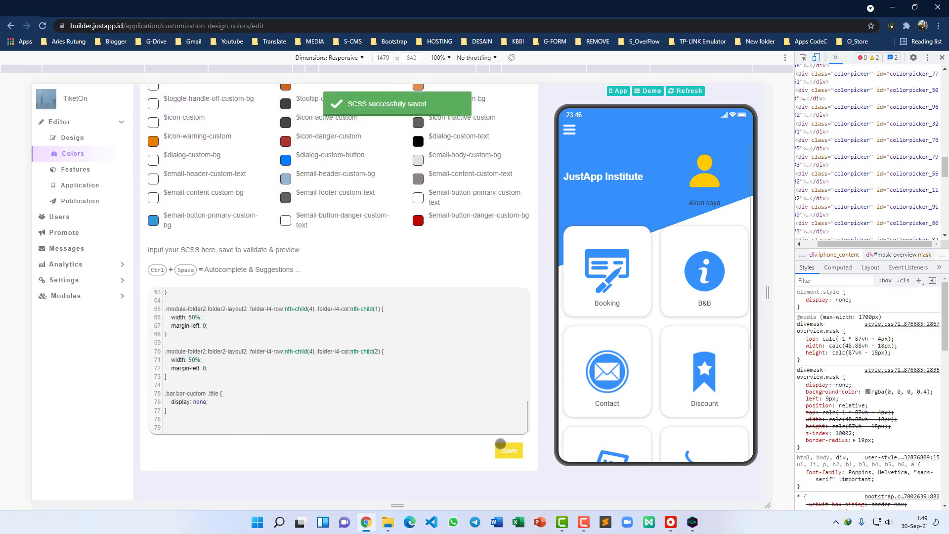
click(688, 91)
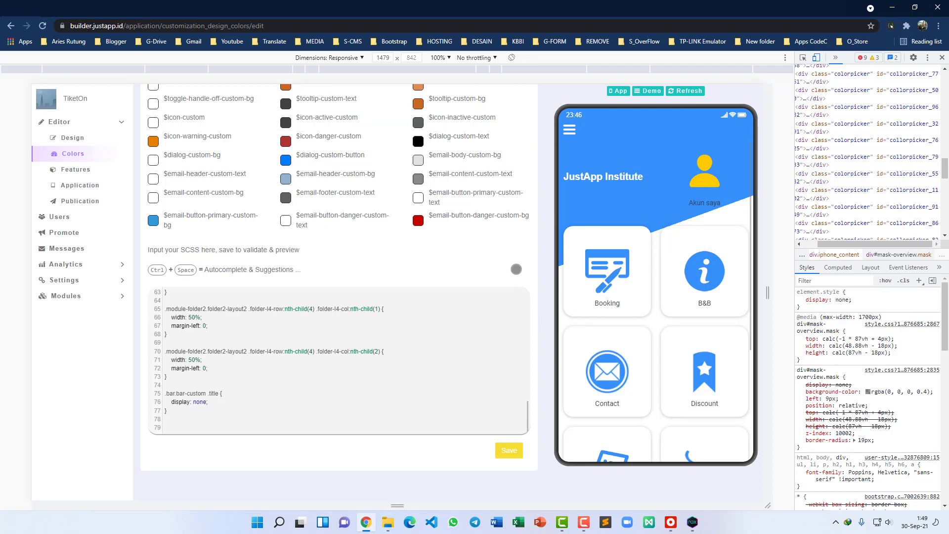
Inspect the Booking tile in the preview and select its enclosing folder-l4-col div in the page markup.
scroll(338, 341, up, 4)
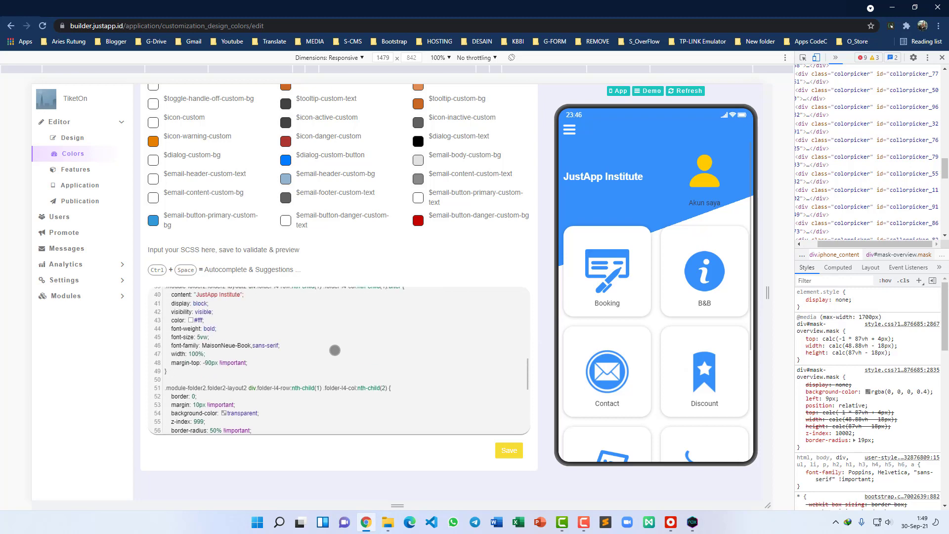
scroll(334, 350, up, 5)
scroll(332, 346, up, 2)
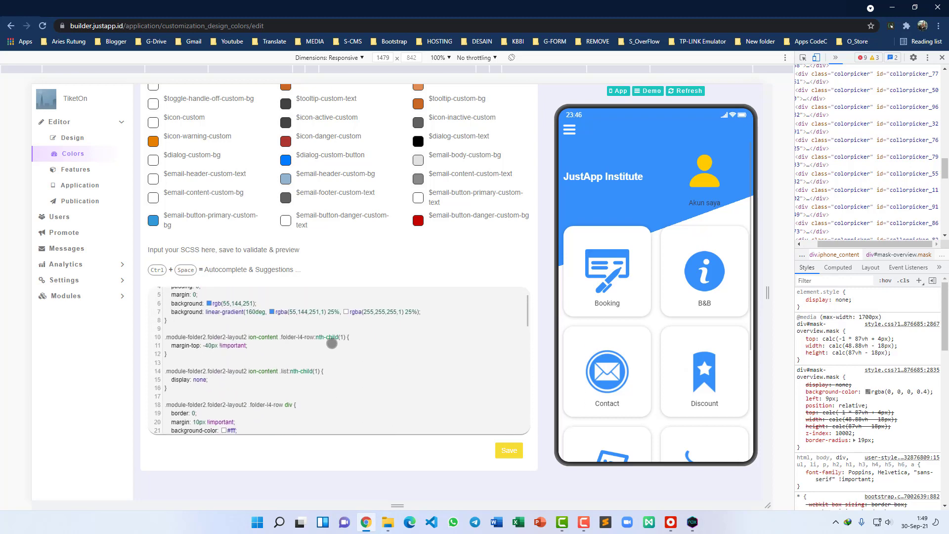
right_click(622, 240)
click(650, 402)
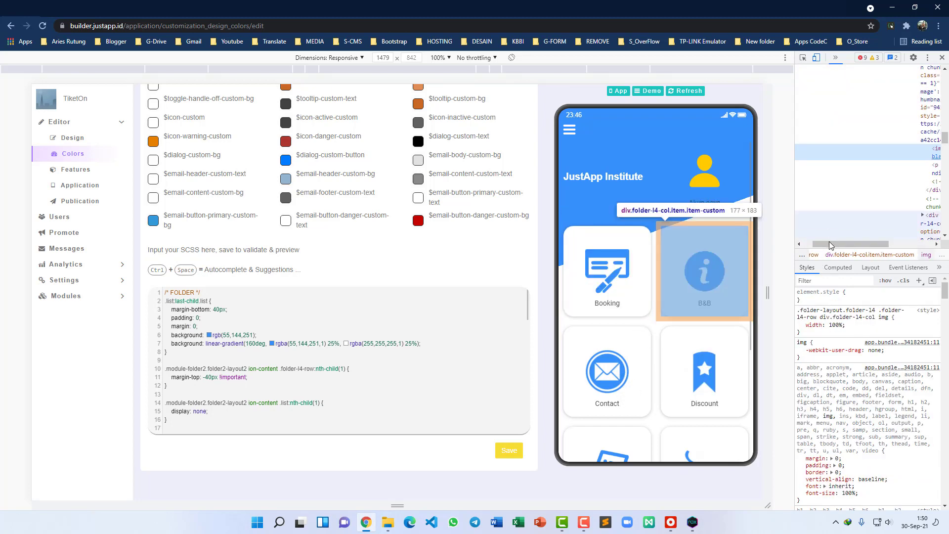
drag(828, 243, 873, 243)
click(852, 117)
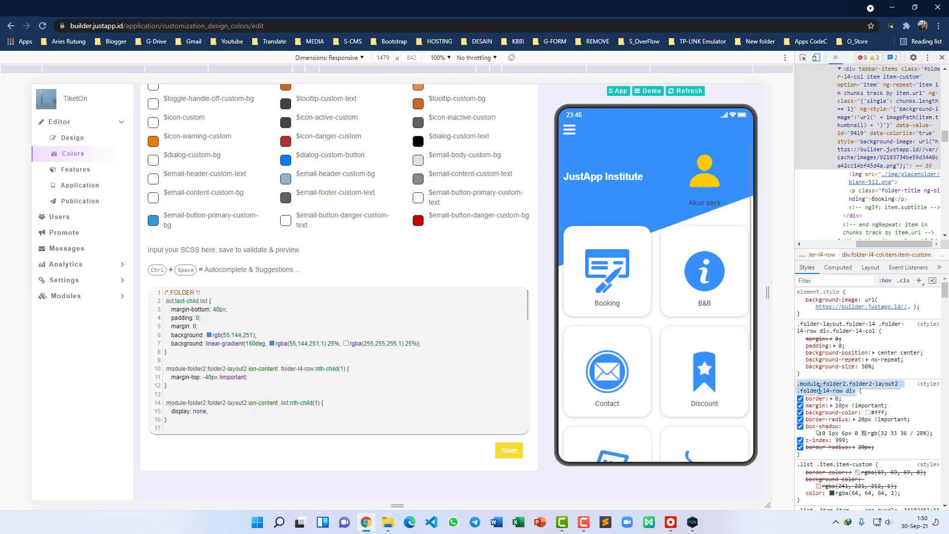
Highlight the .module-folder2.folder2-layout2 .folder-l4-row div selector in the inspected styles and look for its rule in the custom SCSS.
key(ctrl+a)
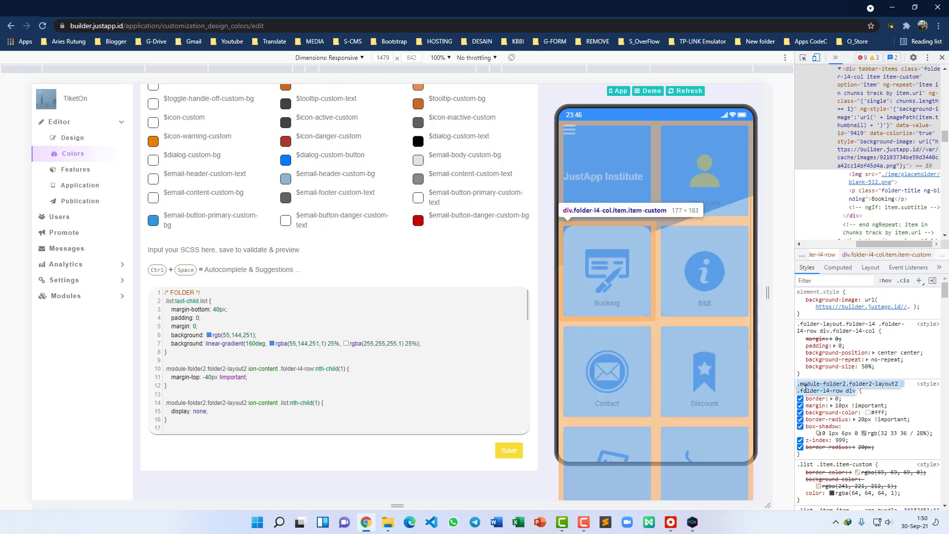
click(298, 362)
scroll(293, 359, down, 2)
scroll(286, 357, up, 2)
scroll(287, 358, down, 5)
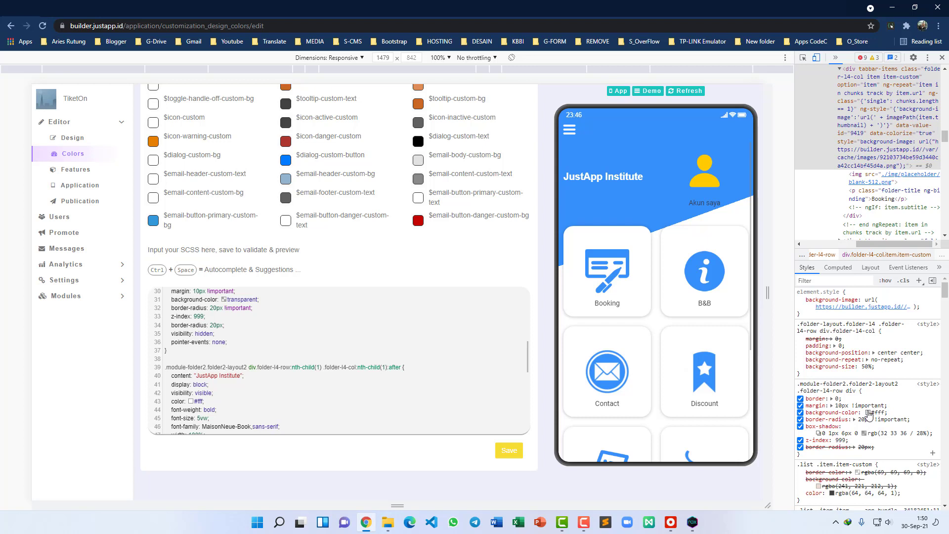
Set the background-color in the inspected .module-folder2.folder2-layout2 .folder-l4-row div rule to #f7e3e3.
click(868, 412)
drag(850, 285, 833, 255)
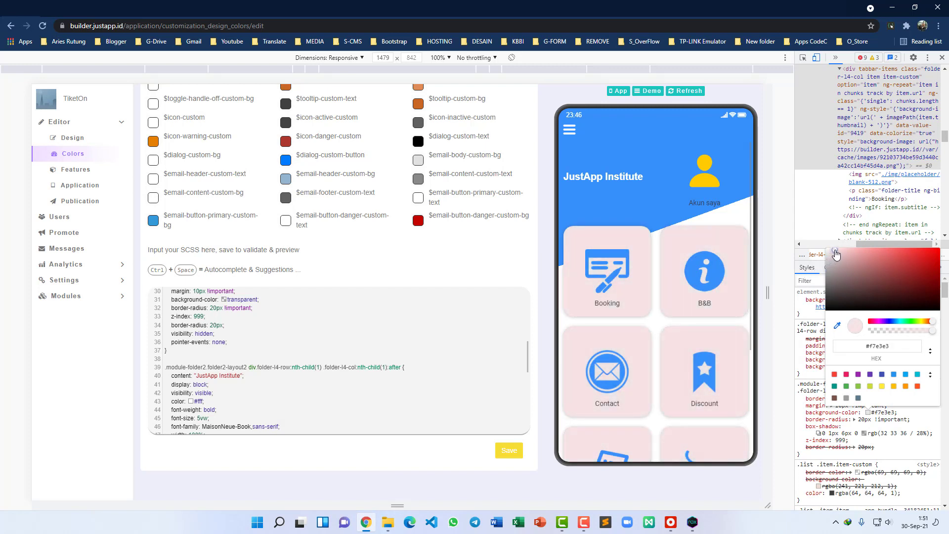
scroll(684, 296, down, 1)
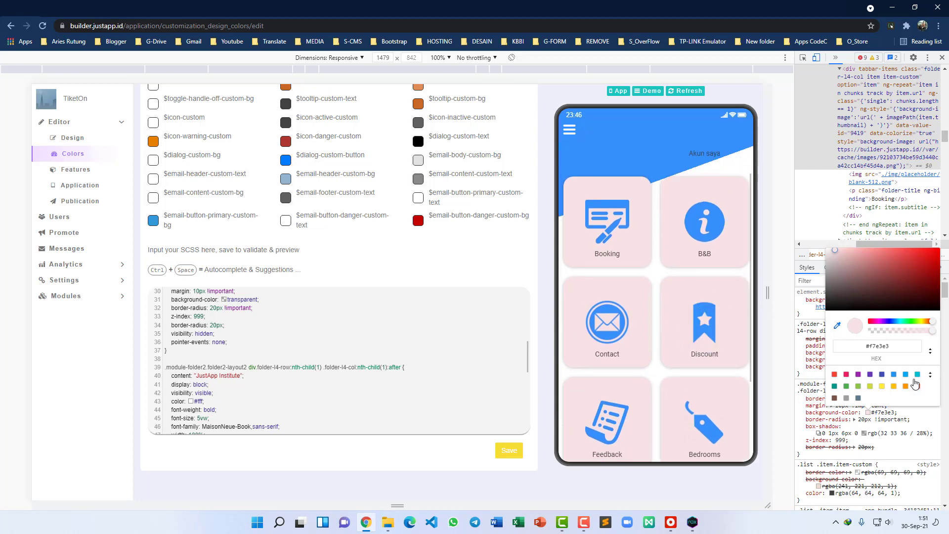
click(909, 435)
Compare the inspected .folder-l4-row div selector and declarations with the matching custom SCSS rule, and review the remaining rules.
click(820, 386)
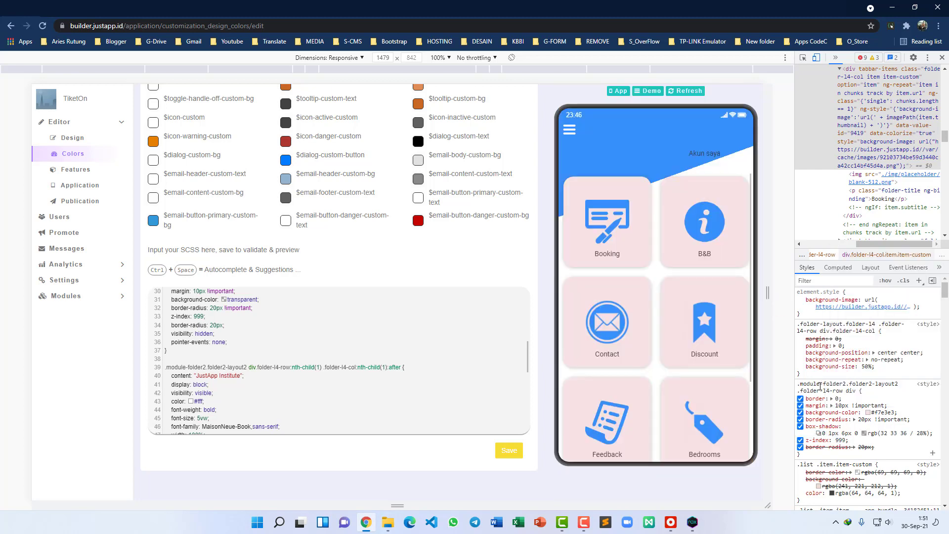
click(821, 391)
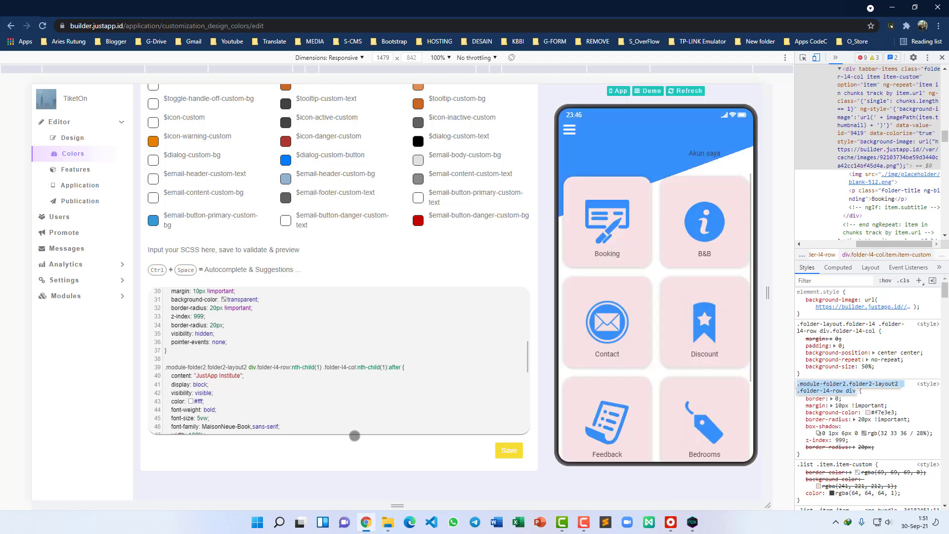
scroll(227, 321, up, 1)
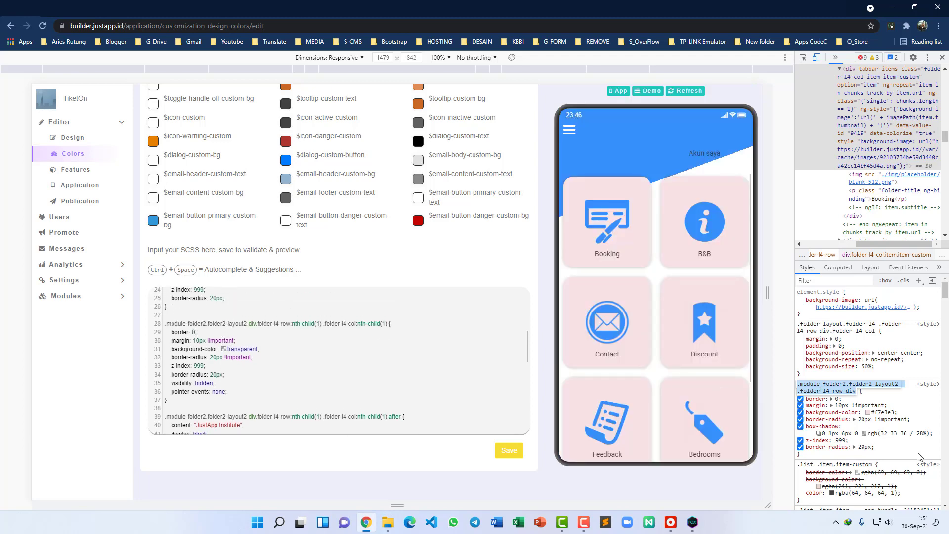
drag(887, 457, 805, 397)
scroll(282, 367, up, 2)
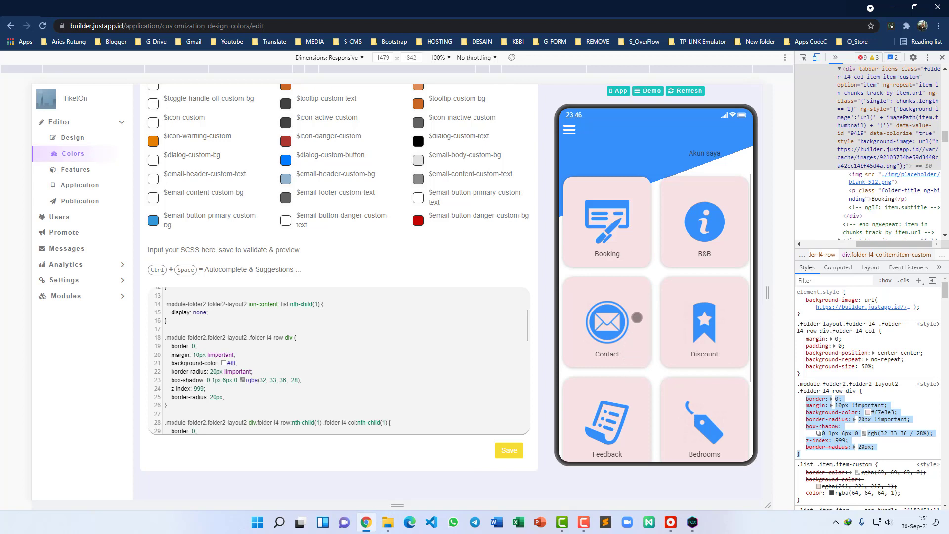
scroll(639, 306, up, 2)
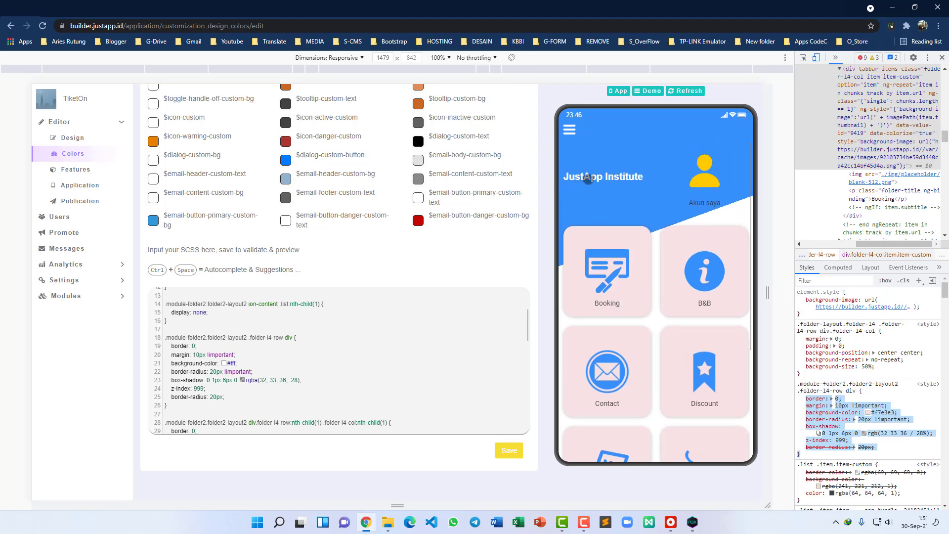
scroll(363, 332, up, 3)
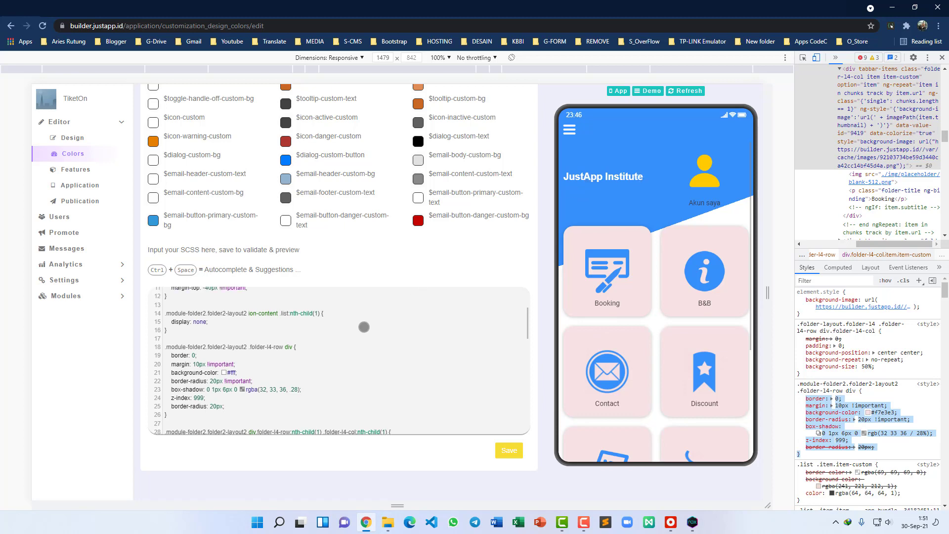
scroll(364, 331, down, 6)
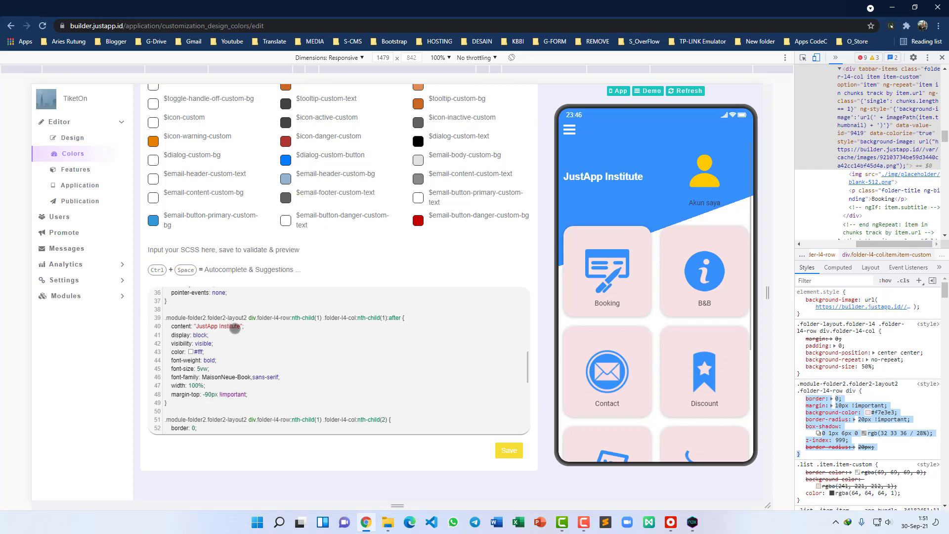
scroll(332, 332, down, 4)
scroll(698, 327, up, 1)
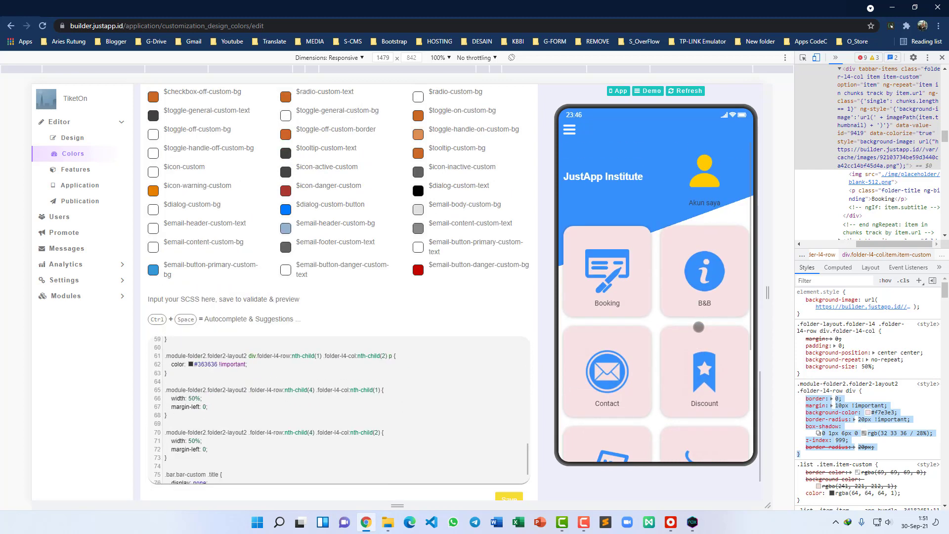